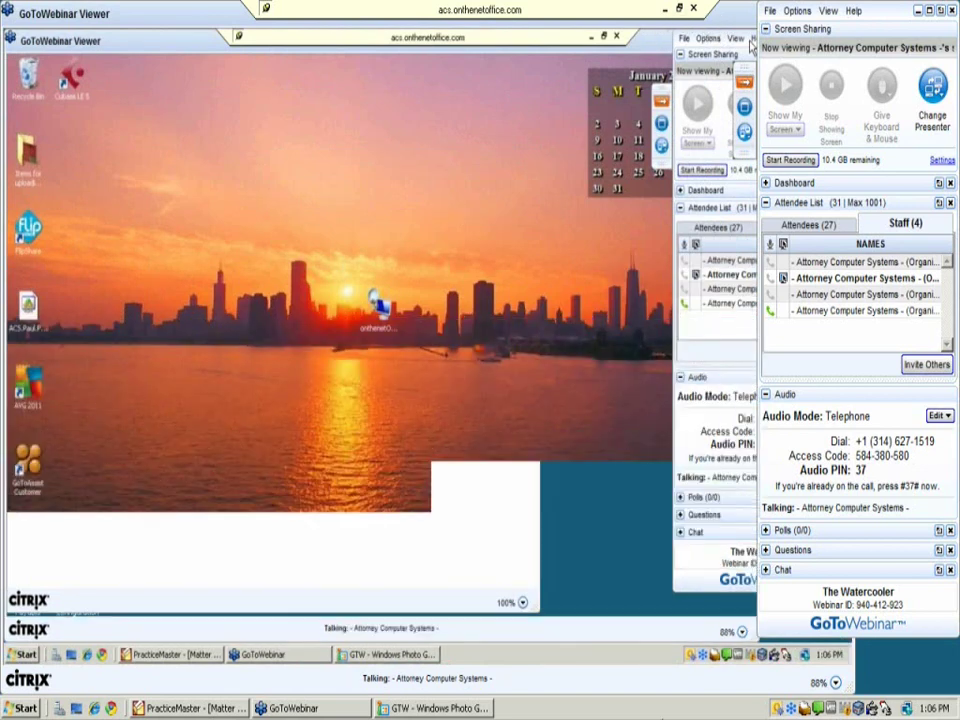
# Switch from the webinar viewer to PracticeMaster and show the GTW picture in Windows Photo Gallery, minimizing it when done
pyautogui.click(918, 11)
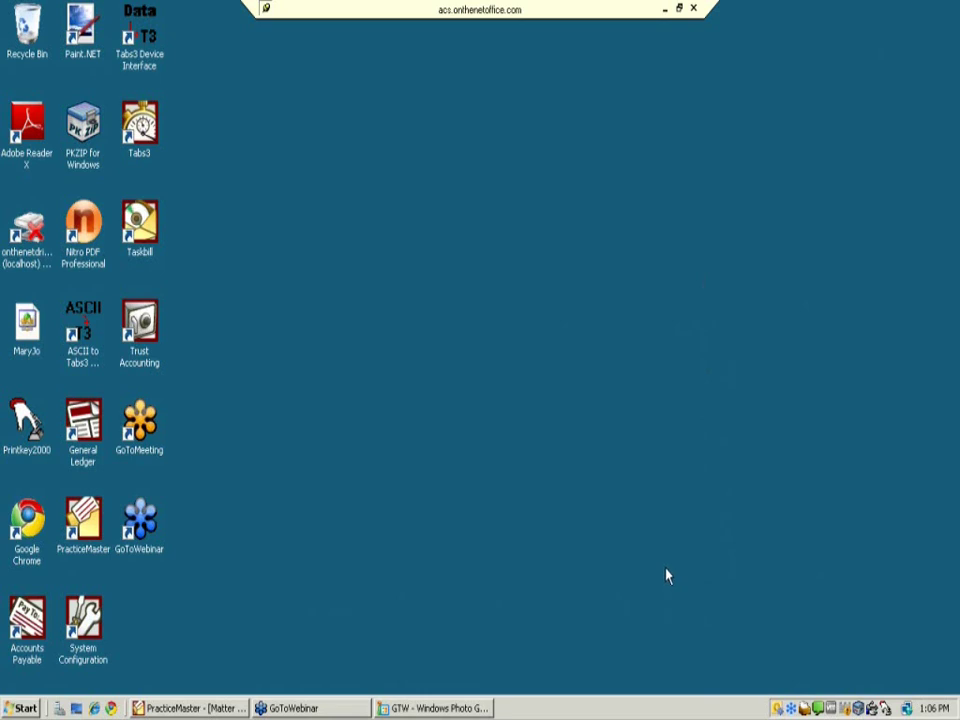
pyautogui.click(188, 708)
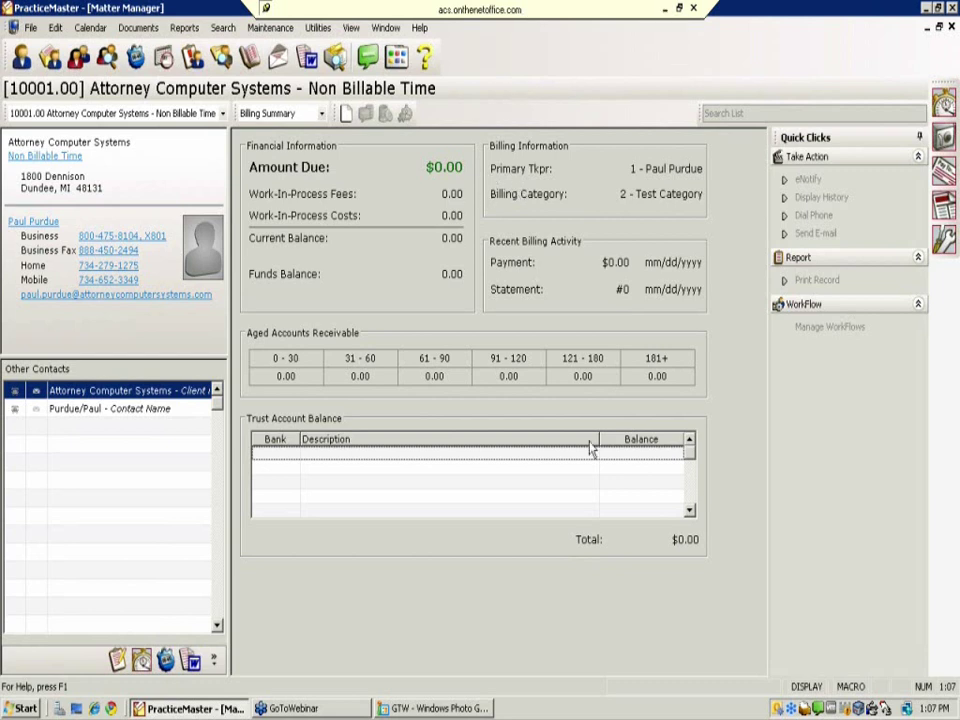
pyautogui.click(440, 709)
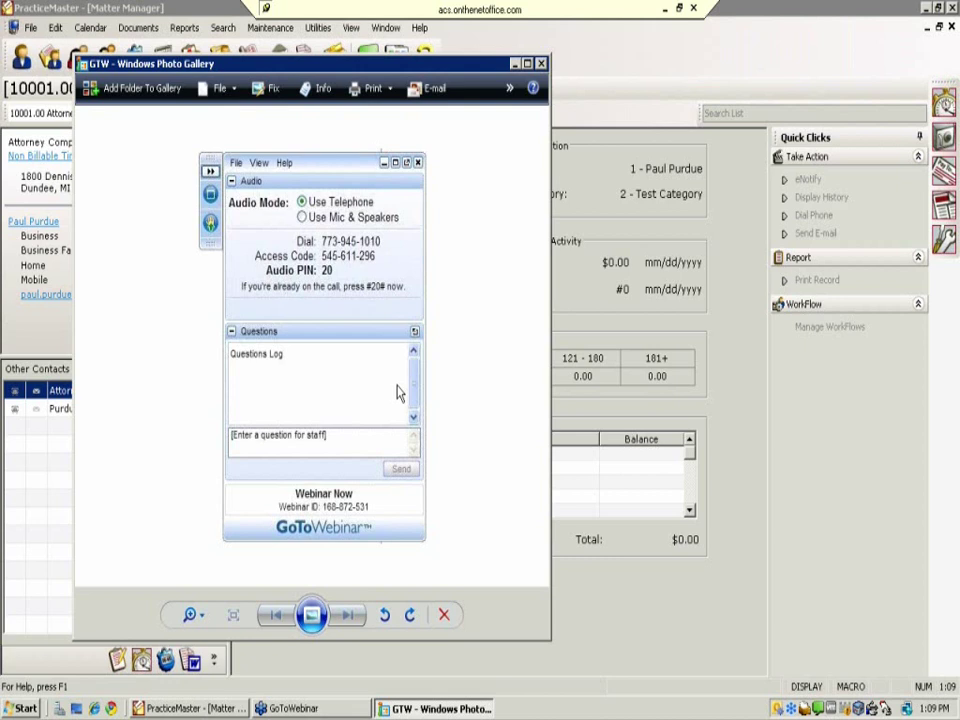
pyautogui.click(515, 64)
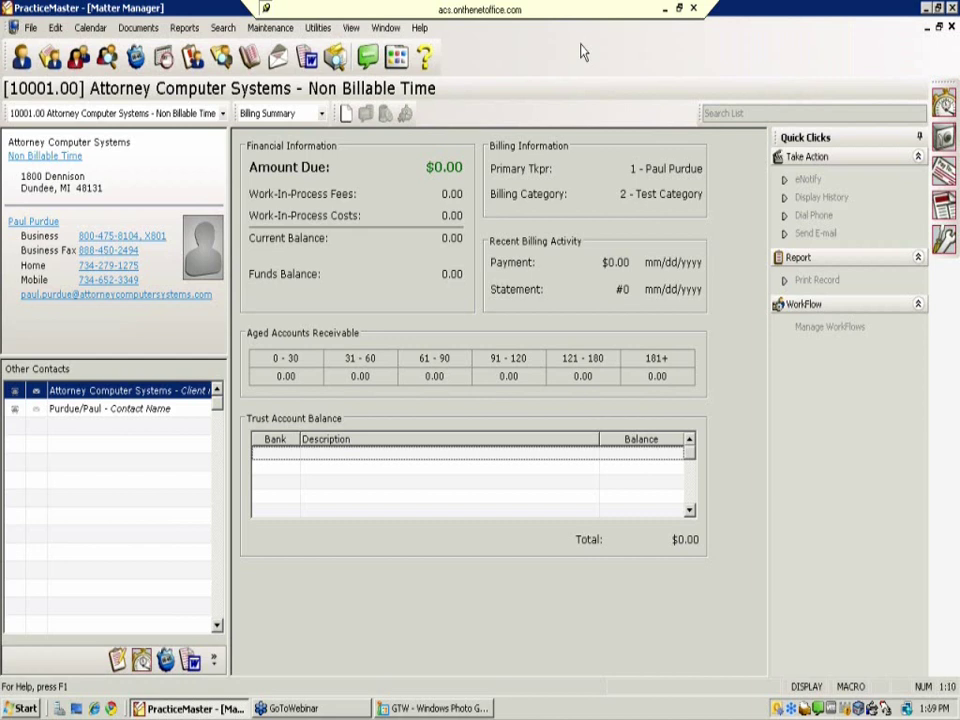
# Close Matter Manager, open the Client file and review Attorney Computer Systems' details, calendar, notes, e-mail, fee and people records
pyautogui.click(952, 30)
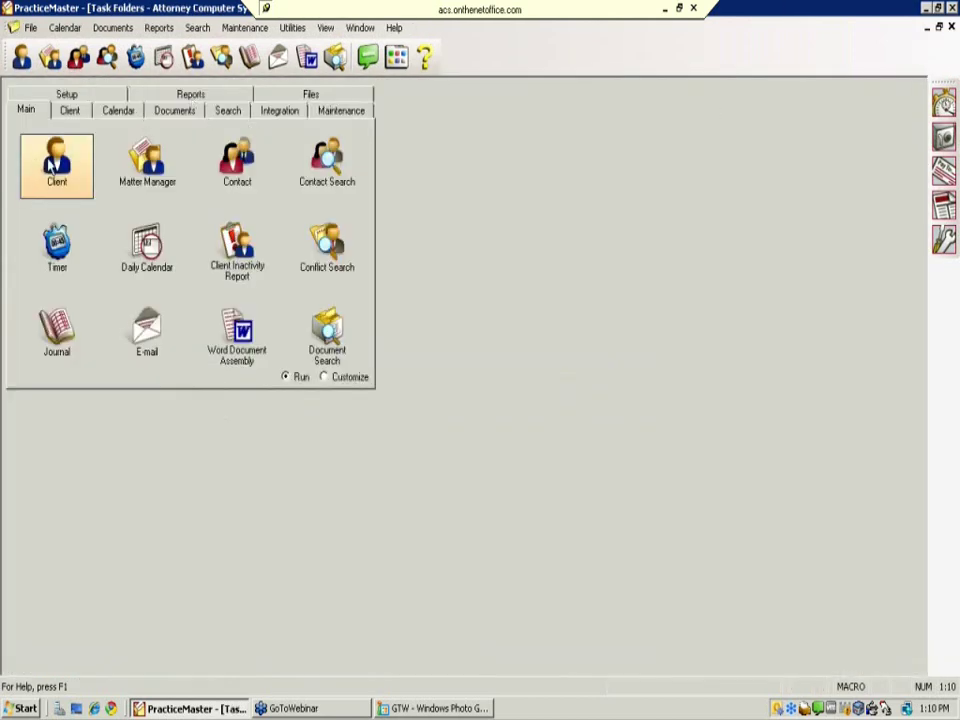
pyautogui.click(56, 165)
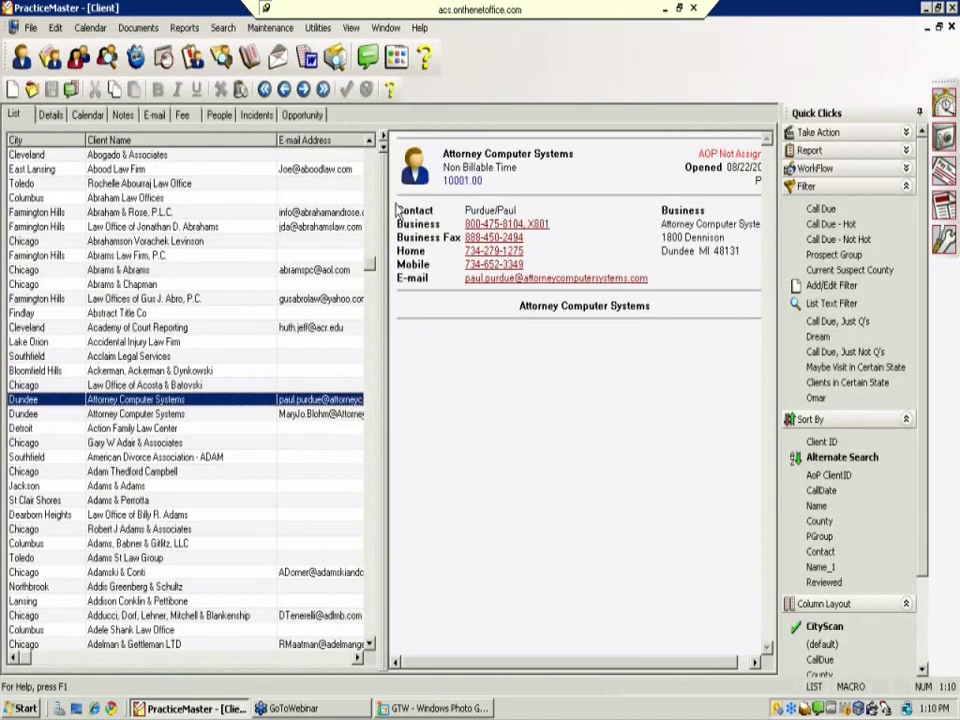
pyautogui.click(50, 115)
pyautogui.click(88, 116)
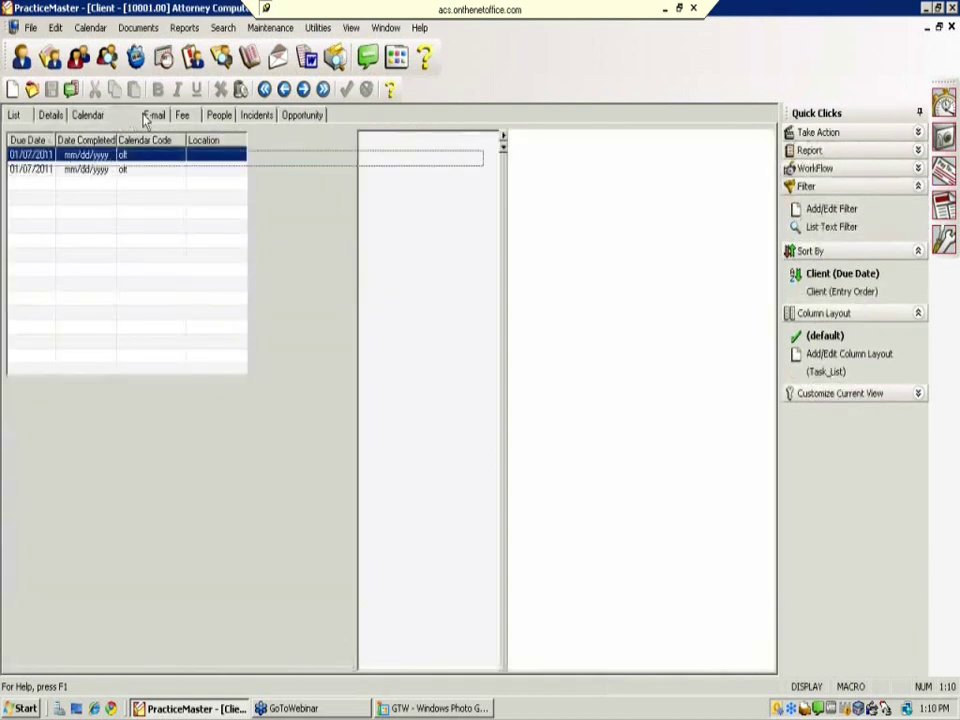
pyautogui.click(147, 119)
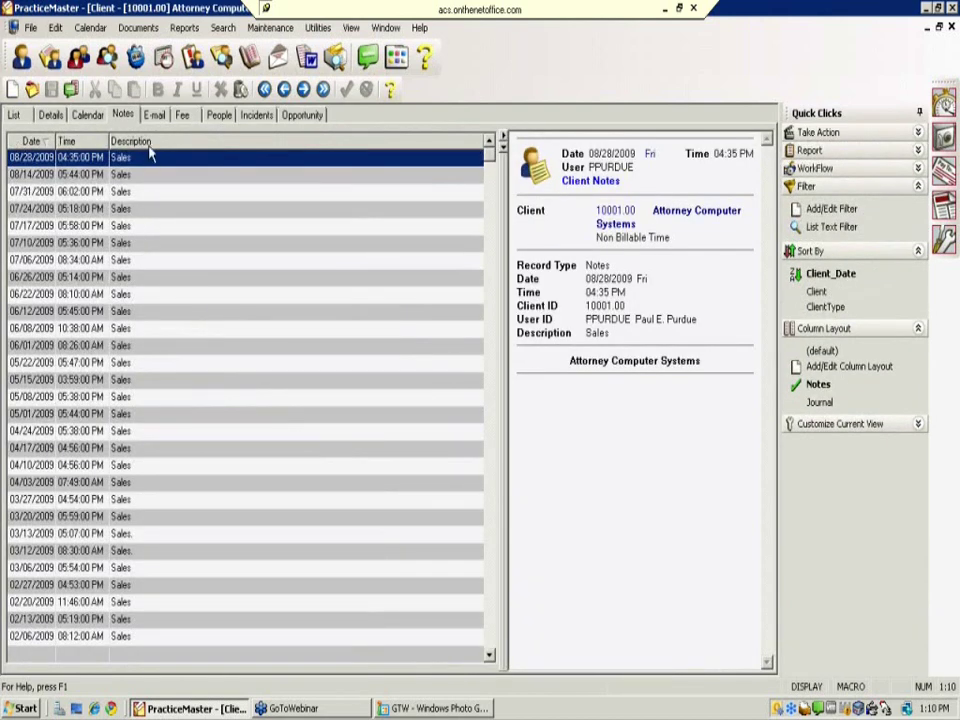
pyautogui.click(152, 116)
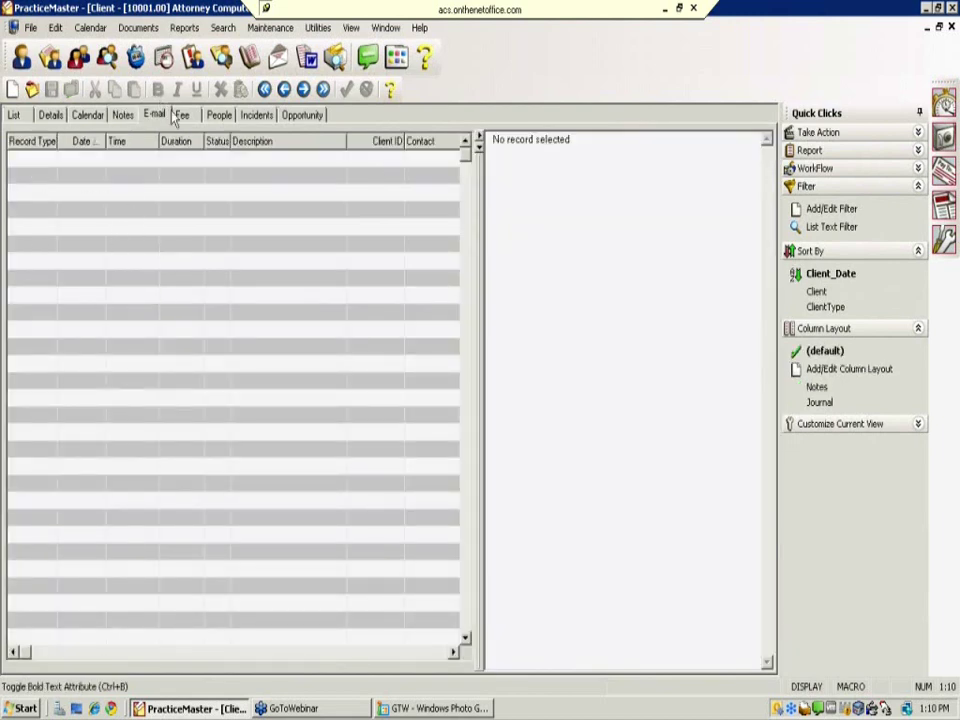
pyautogui.click(183, 116)
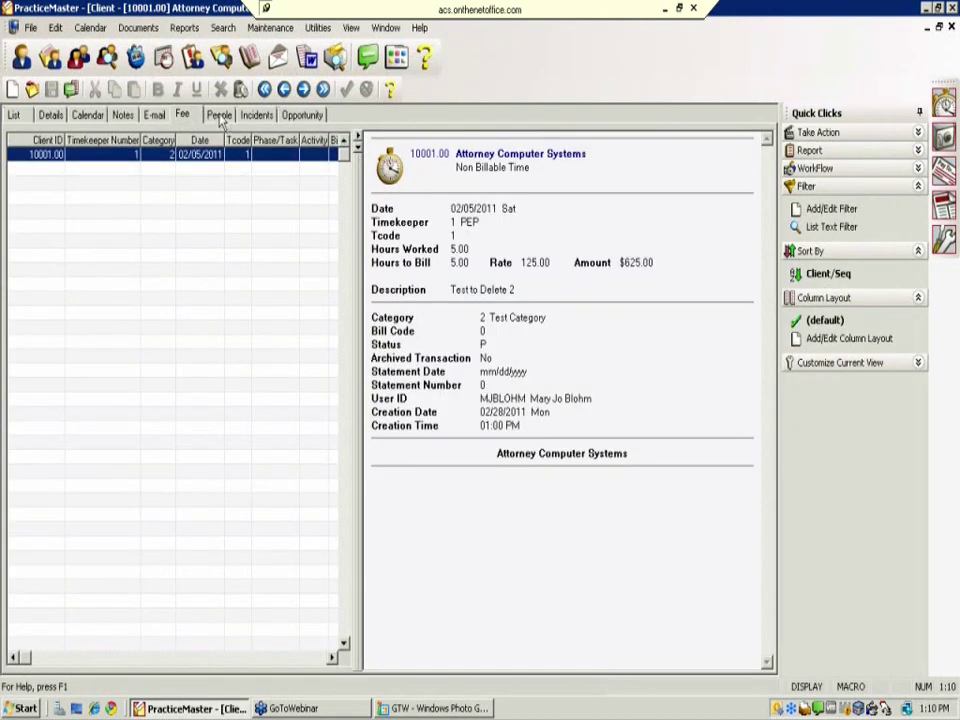
pyautogui.click(222, 116)
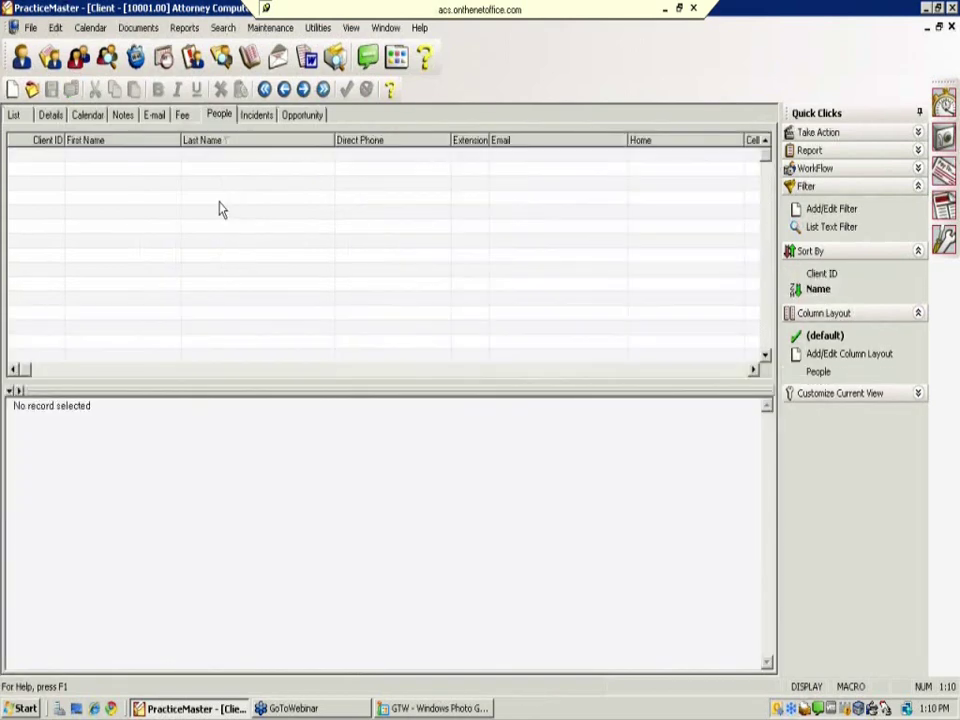
pyautogui.click(15, 116)
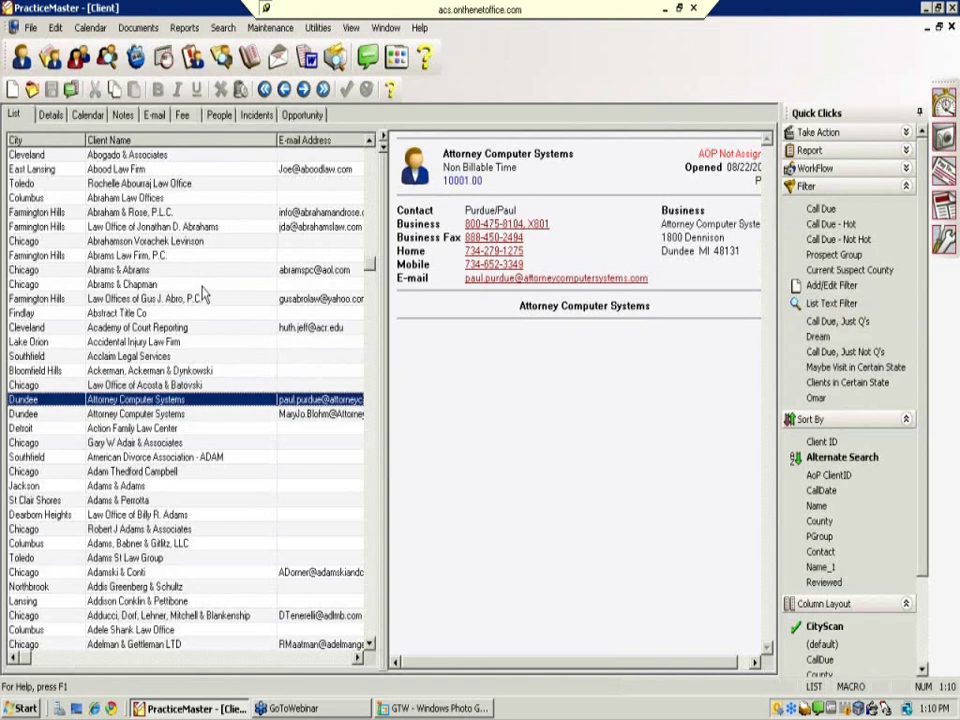
pyautogui.write('jerom')
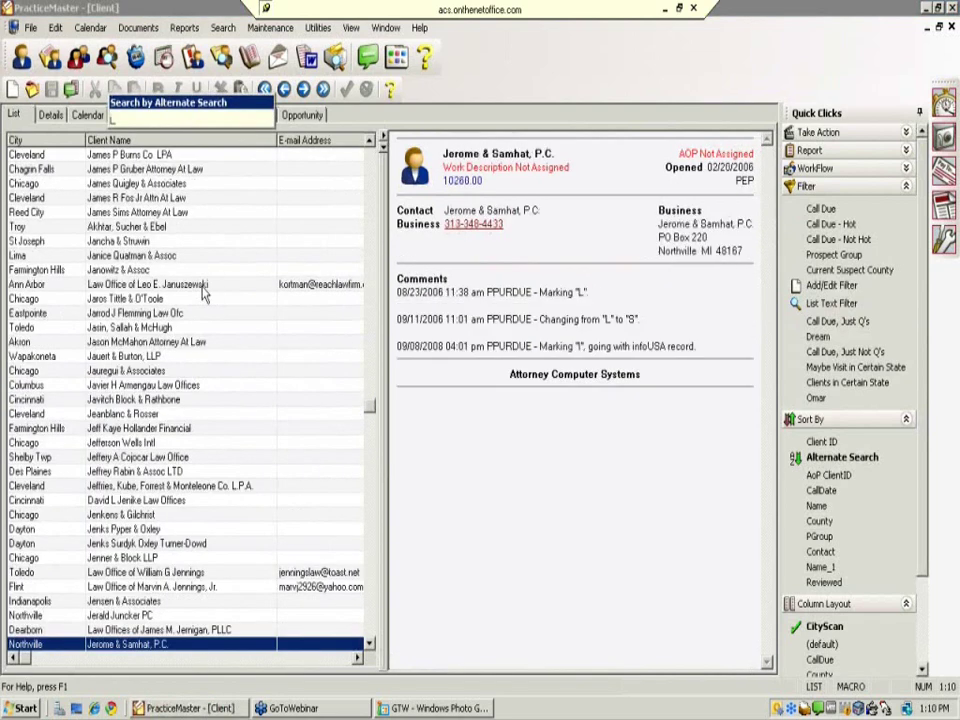
pyautogui.write('e')
pyautogui.press('Down')
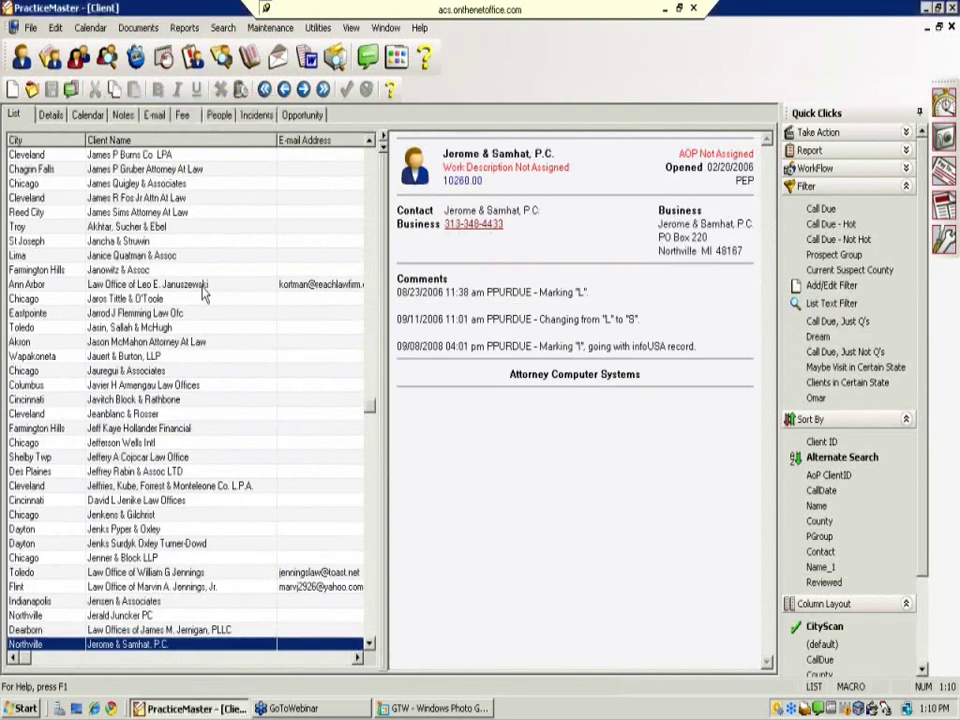
pyautogui.press('Return')
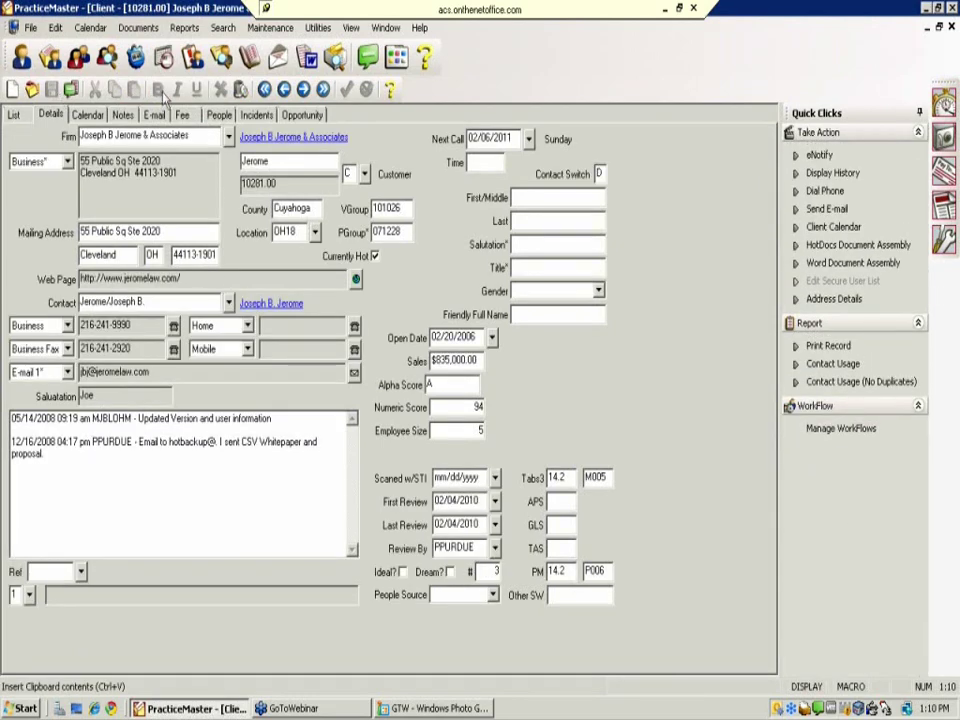
# View the people, incidents and opportunity records of the open client
pyautogui.click(220, 117)
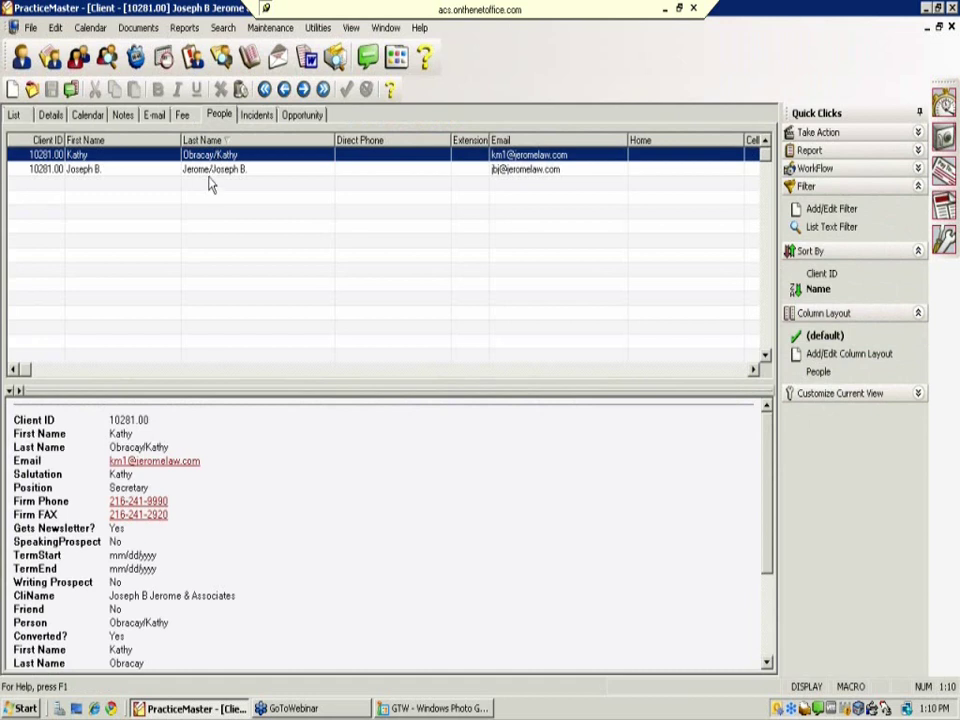
pyautogui.click(255, 116)
pyautogui.click(303, 115)
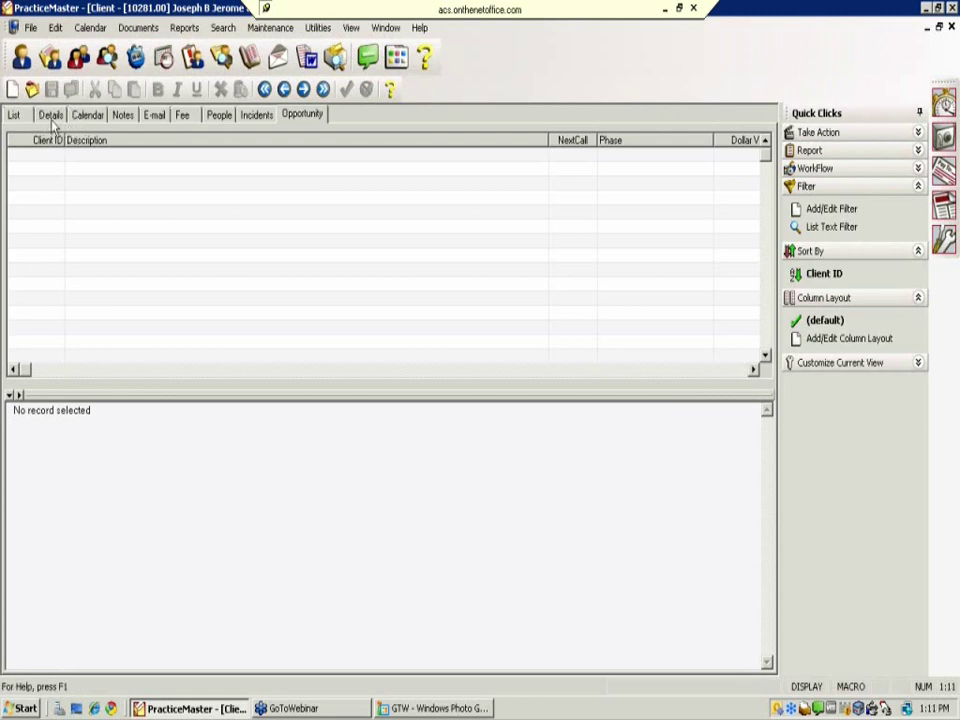
# Return to the client list and preview Jeanblanc & Rosser and Jenks Surdyk Oxley Turner-Dowd
pyautogui.click(16, 115)
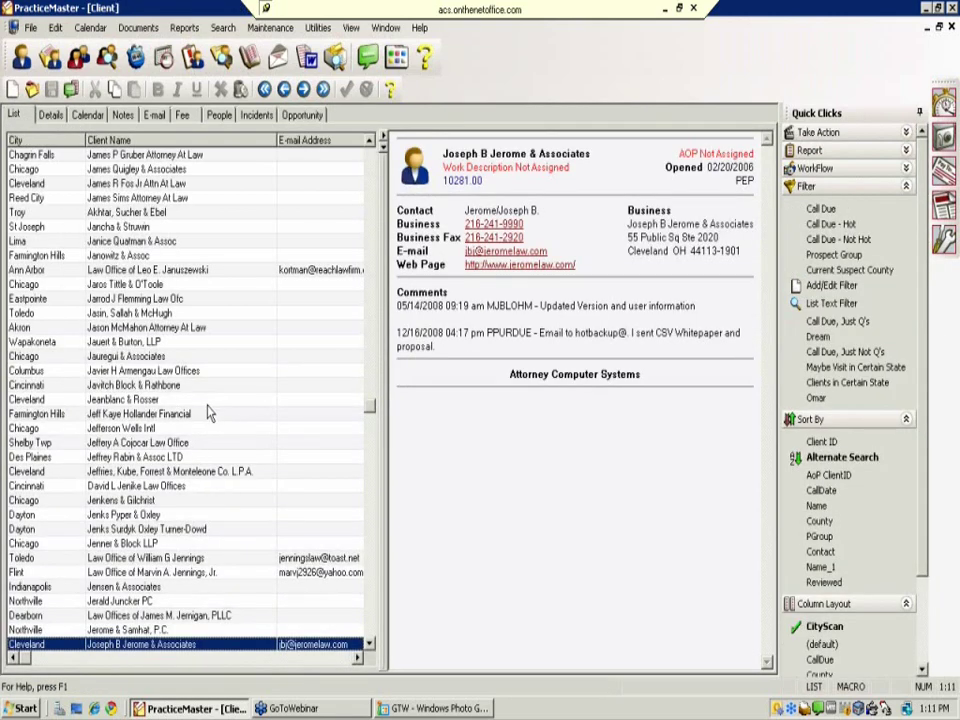
pyautogui.click(208, 402)
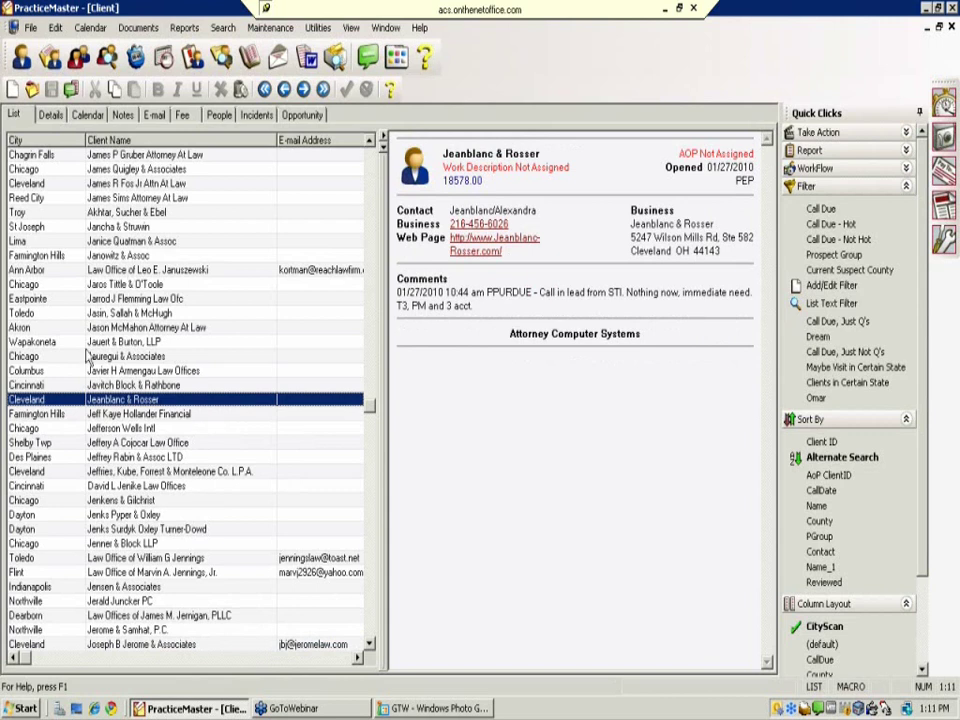
pyautogui.click(150, 529)
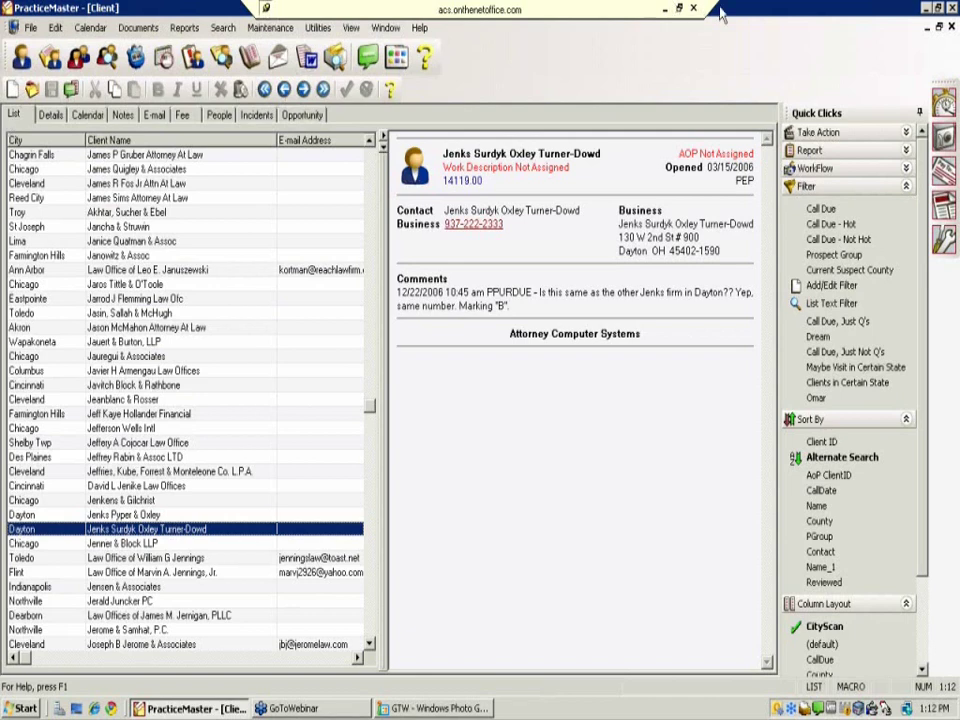
# Close the Client file and load Attorney Computer Systems (Non Billable Time) in Matter Manager through the client lookup
pyautogui.click(951, 28)
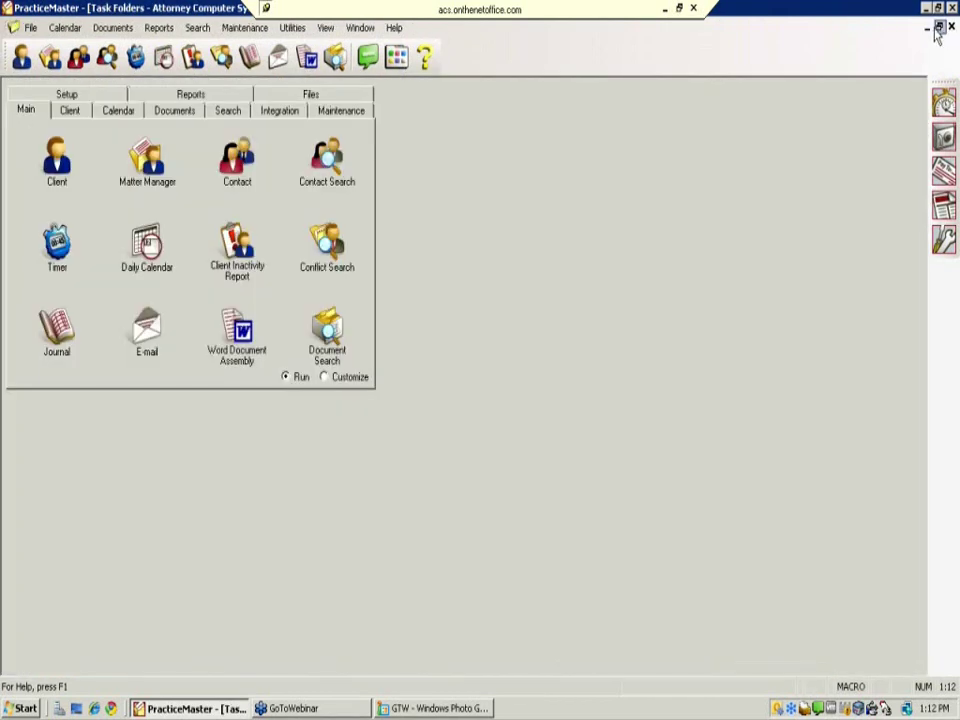
pyautogui.click(130, 160)
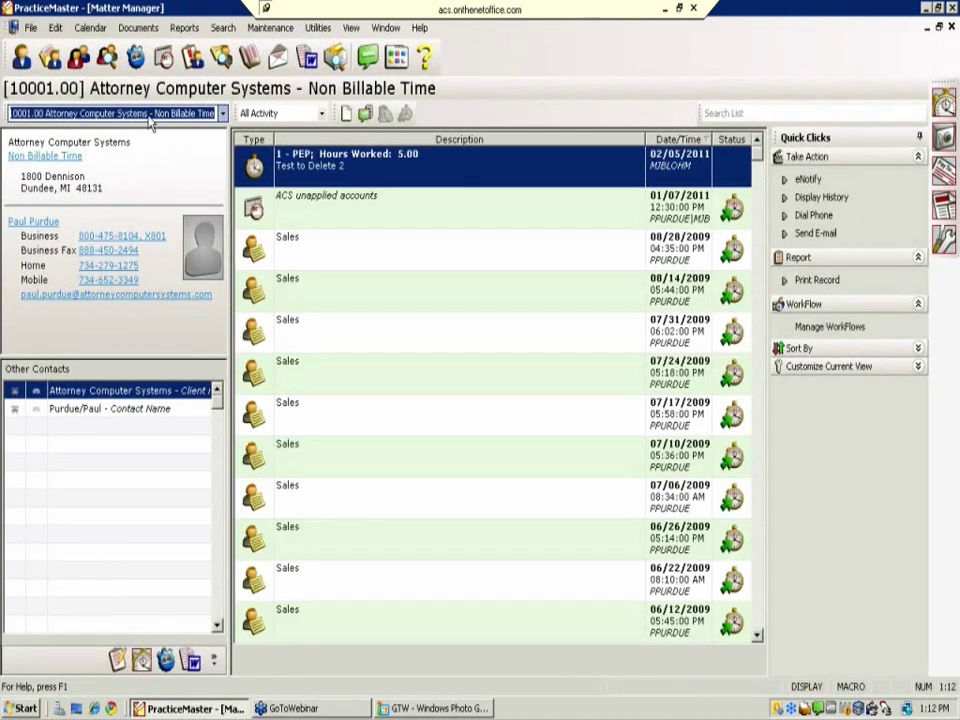
pyautogui.write('acs')
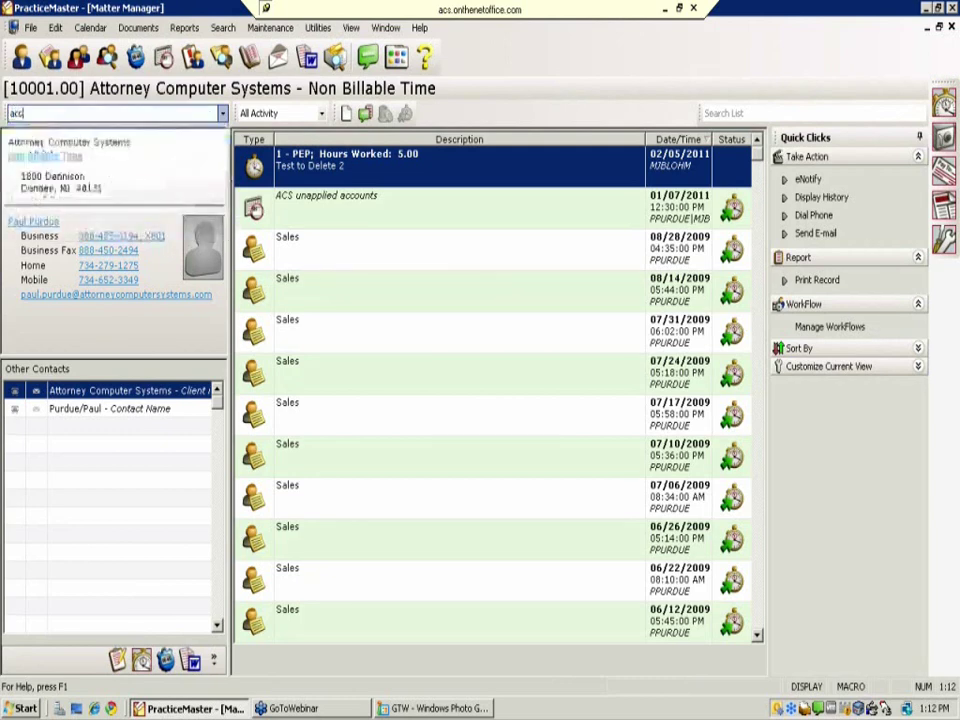
pyautogui.press('Return')
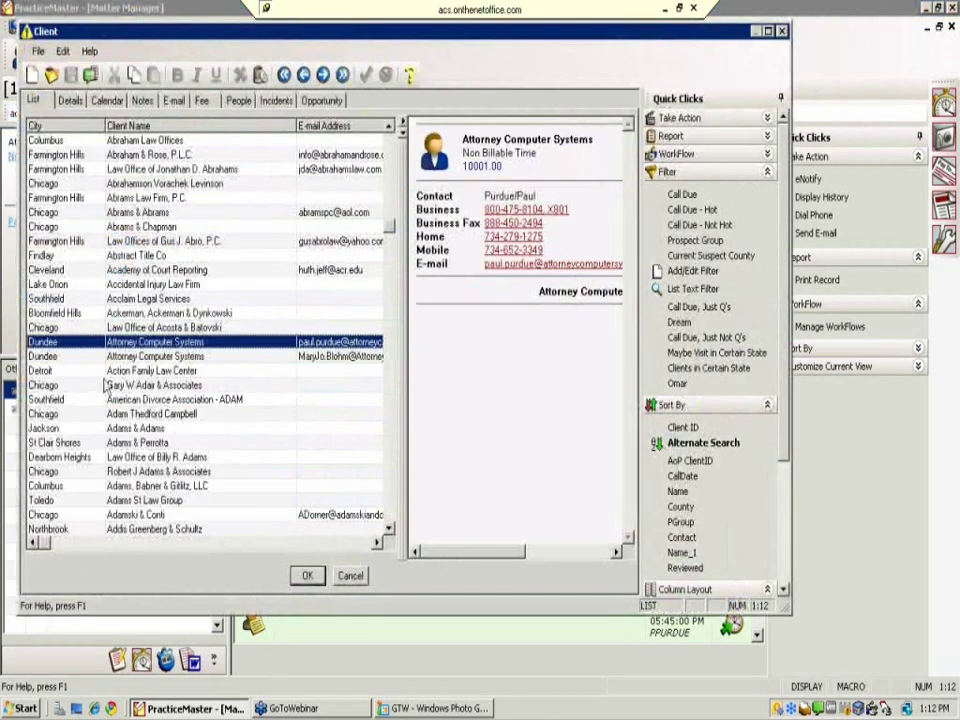
pyautogui.doubleClick(143, 347)
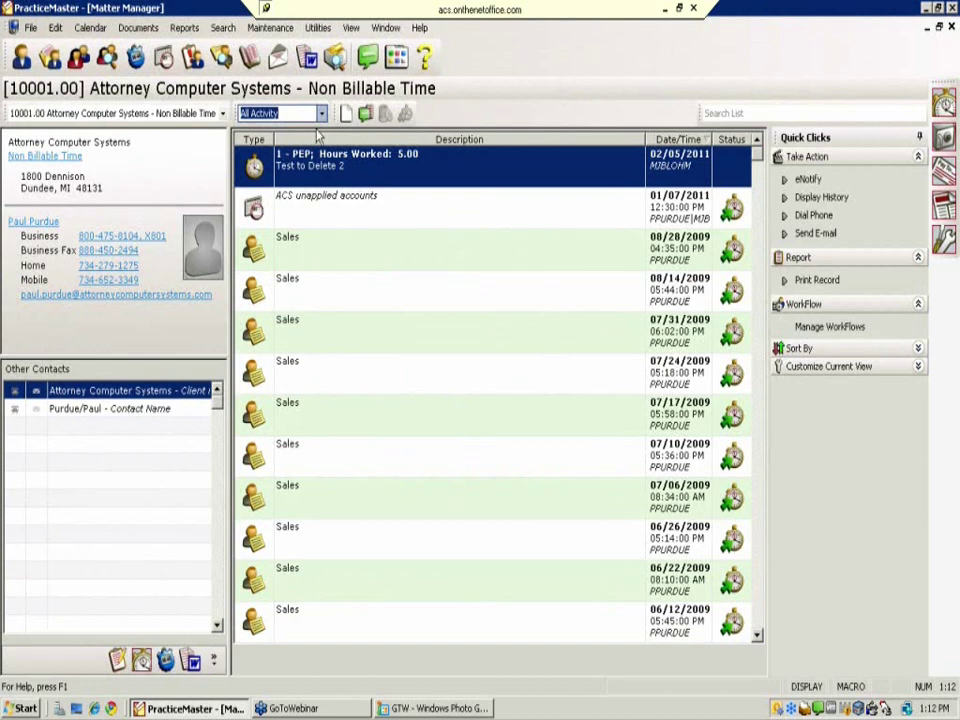
# Change the client shown in Matter Manager to Joseph B Jerome & Associates by searching for jerome
pyautogui.click(185, 116)
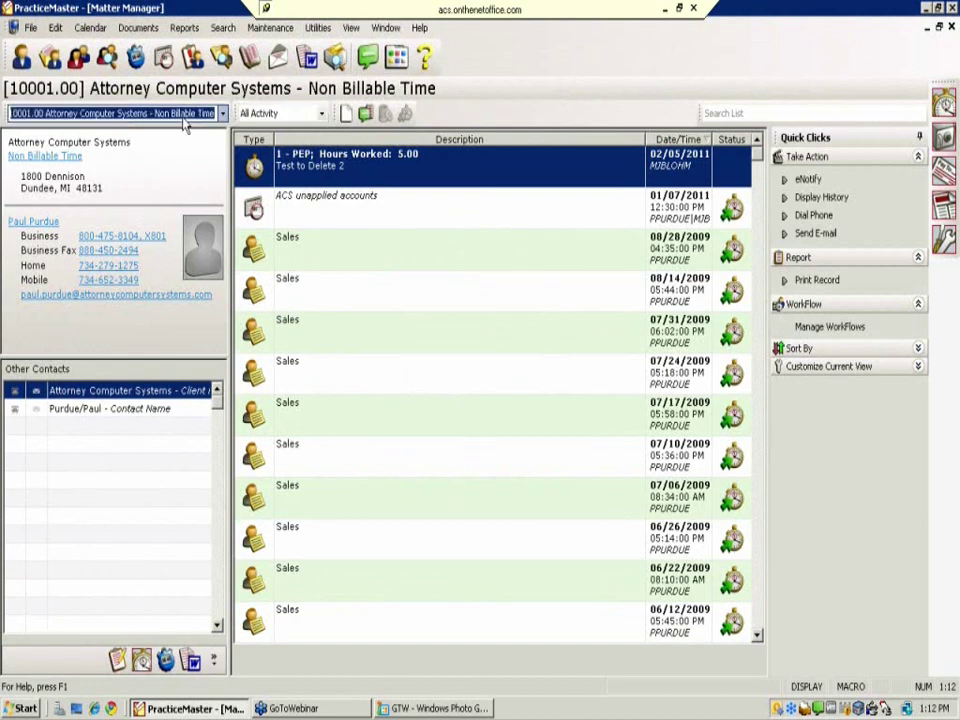
pyautogui.write('jerome')
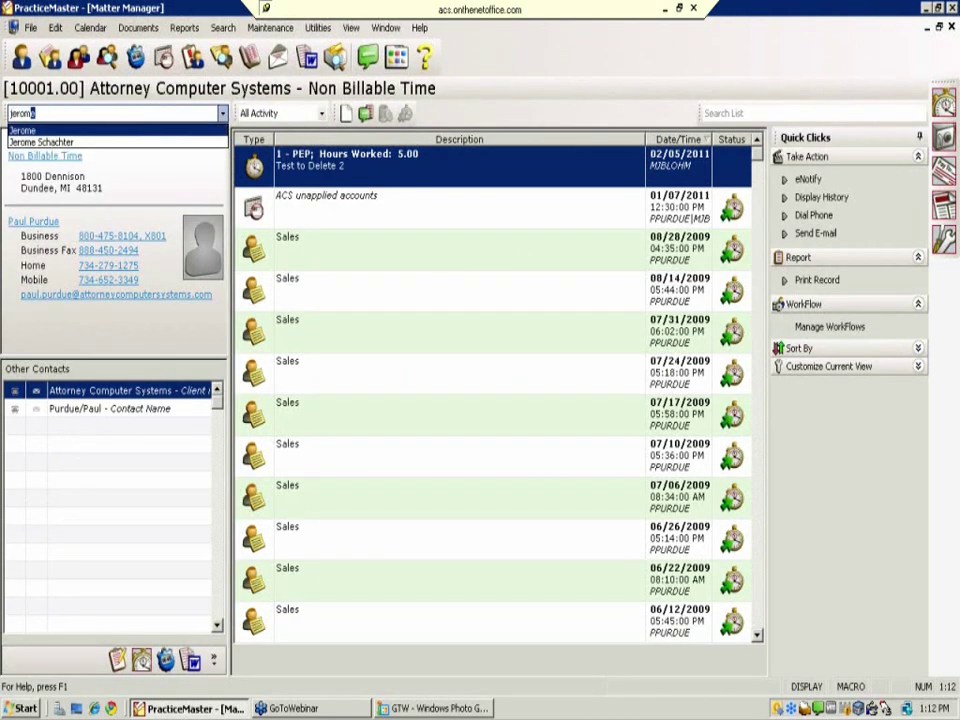
pyautogui.press('Return')
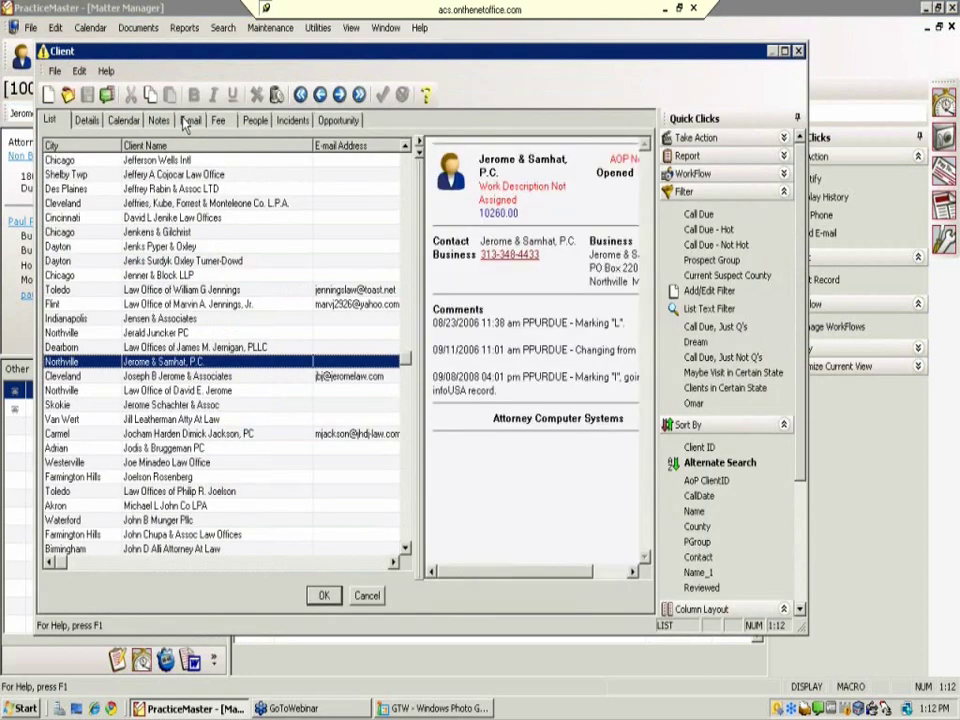
pyautogui.press('Down')
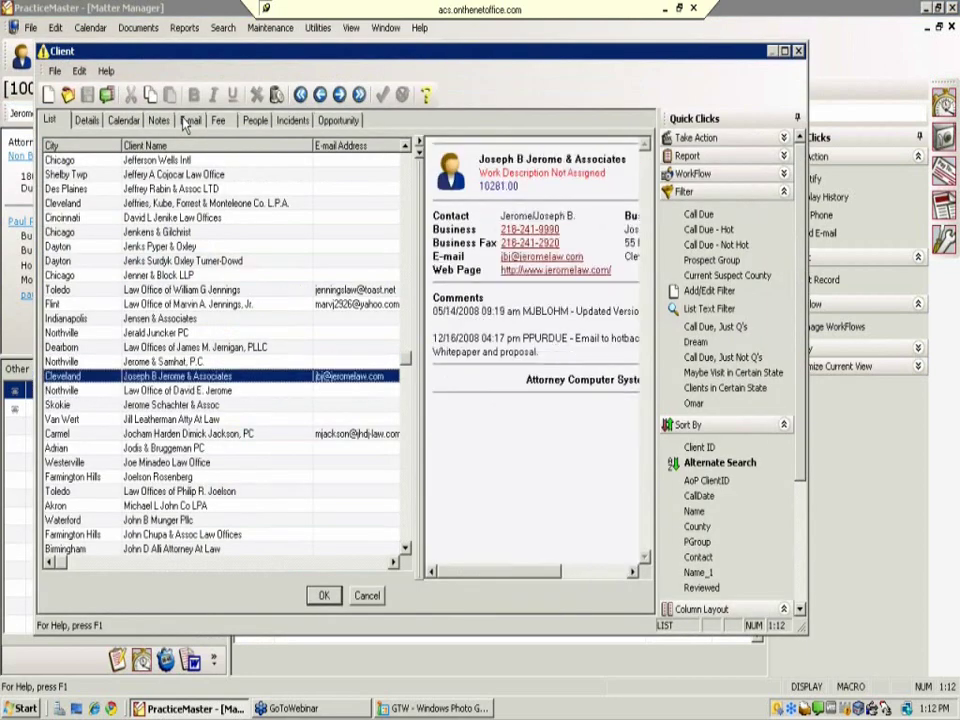
pyautogui.press('Escape')
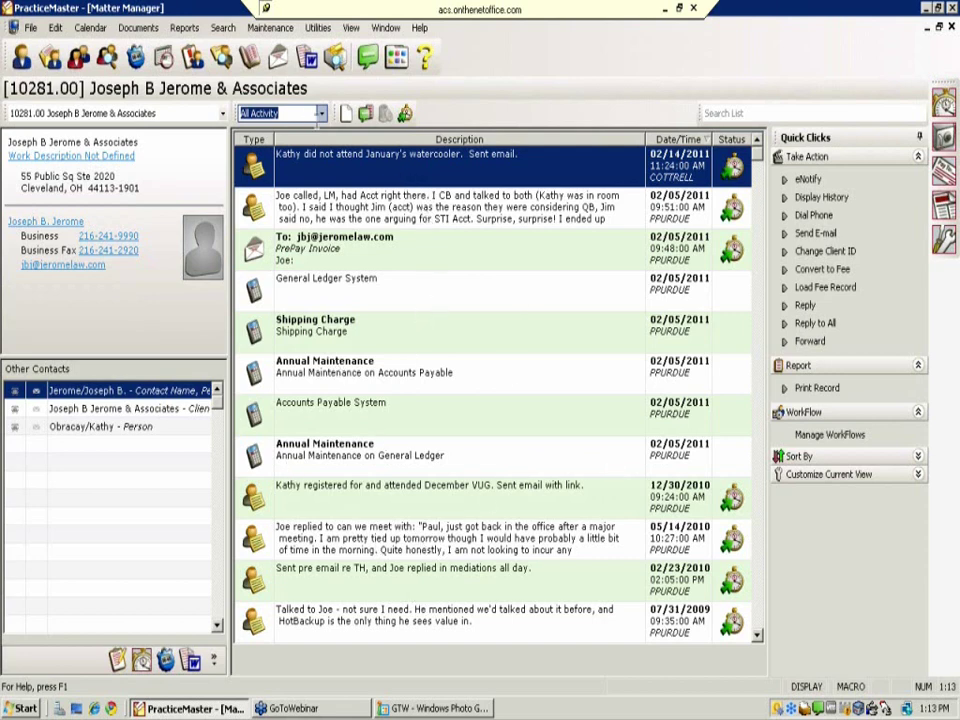
# View the People records and the Billing Summary of Joseph B Jerome & Associates in Matter Manager
pyautogui.click(322, 114)
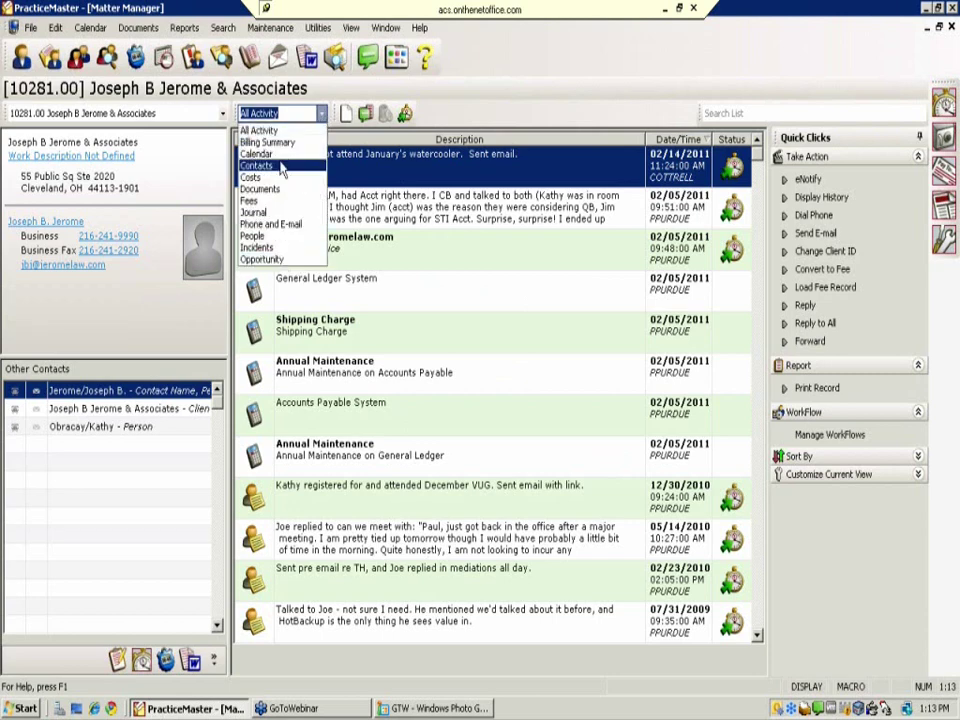
pyautogui.click(280, 238)
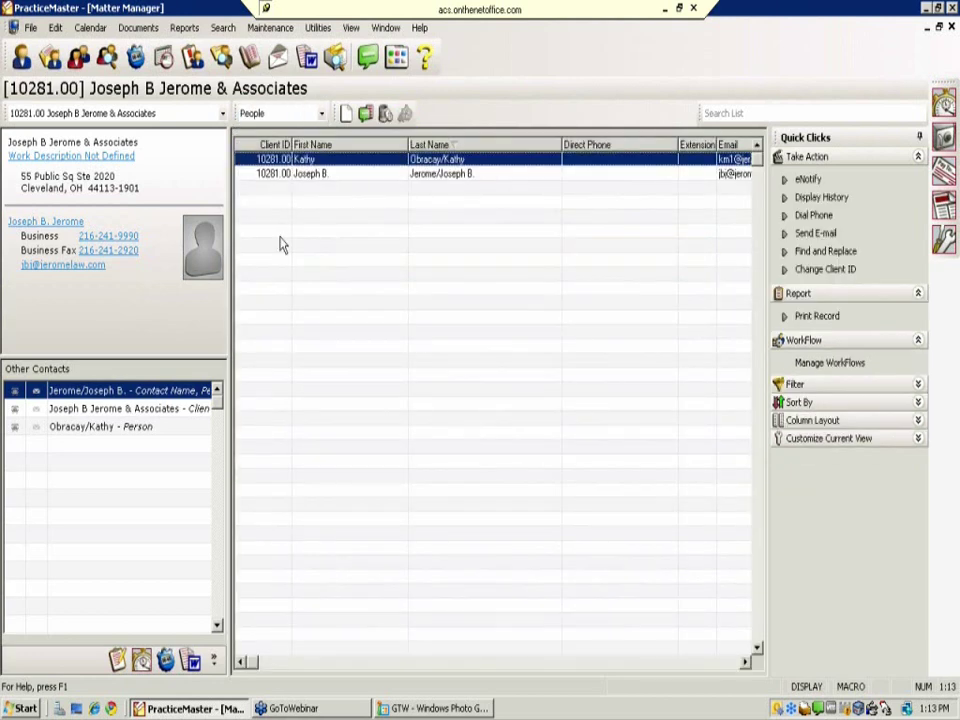
pyautogui.click(322, 113)
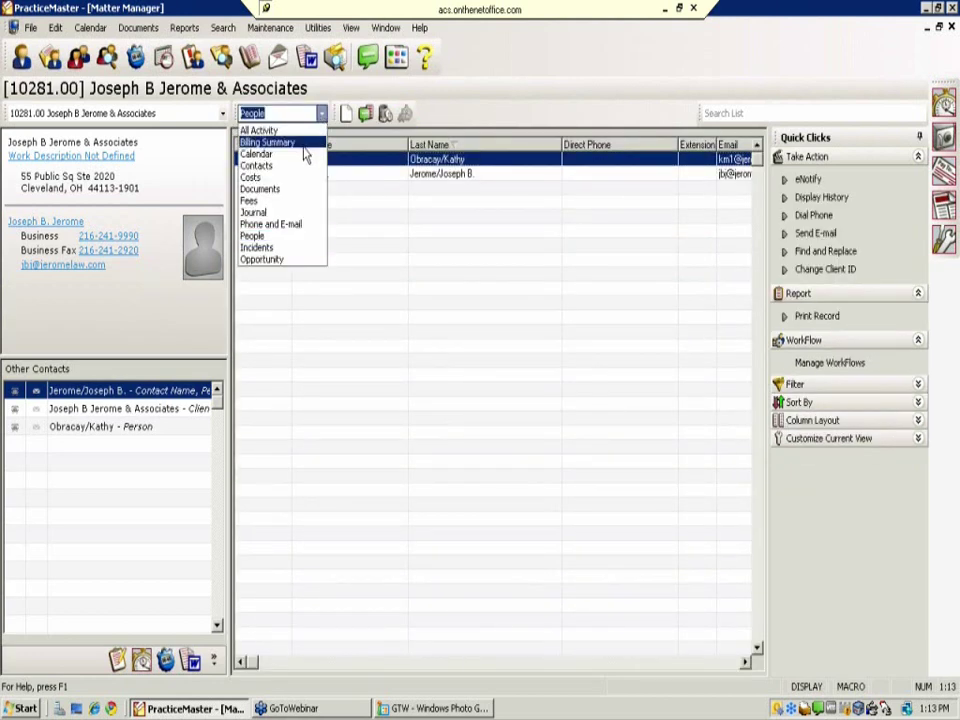
pyautogui.click(305, 145)
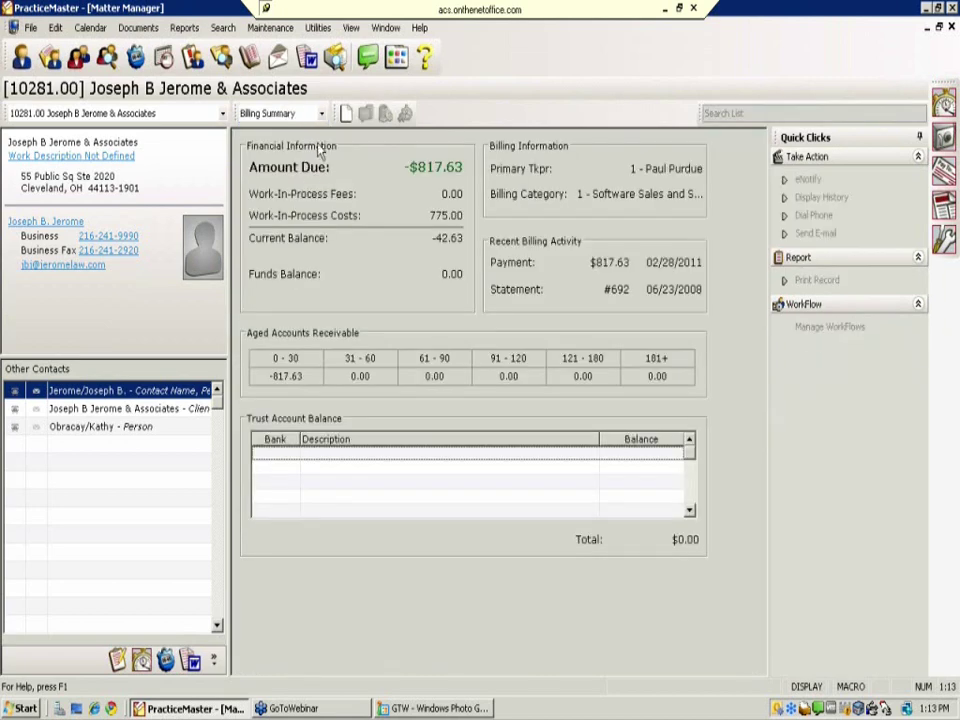
# View the client's Calendar and Costs records and return to the All Activity view
pyautogui.click(321, 112)
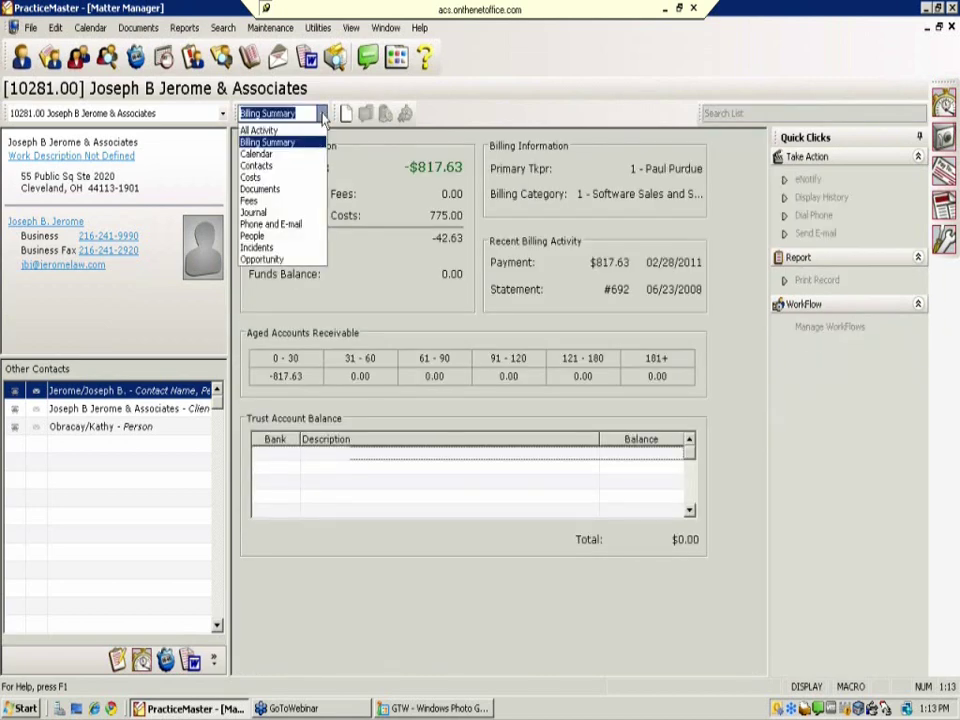
pyautogui.click(293, 154)
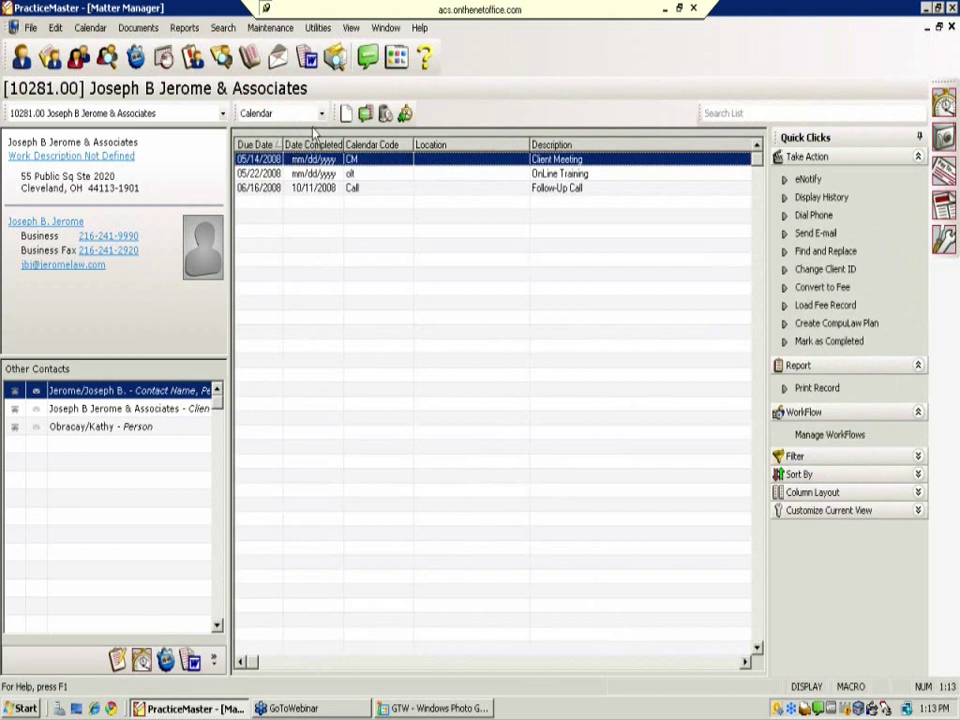
pyautogui.click(321, 113)
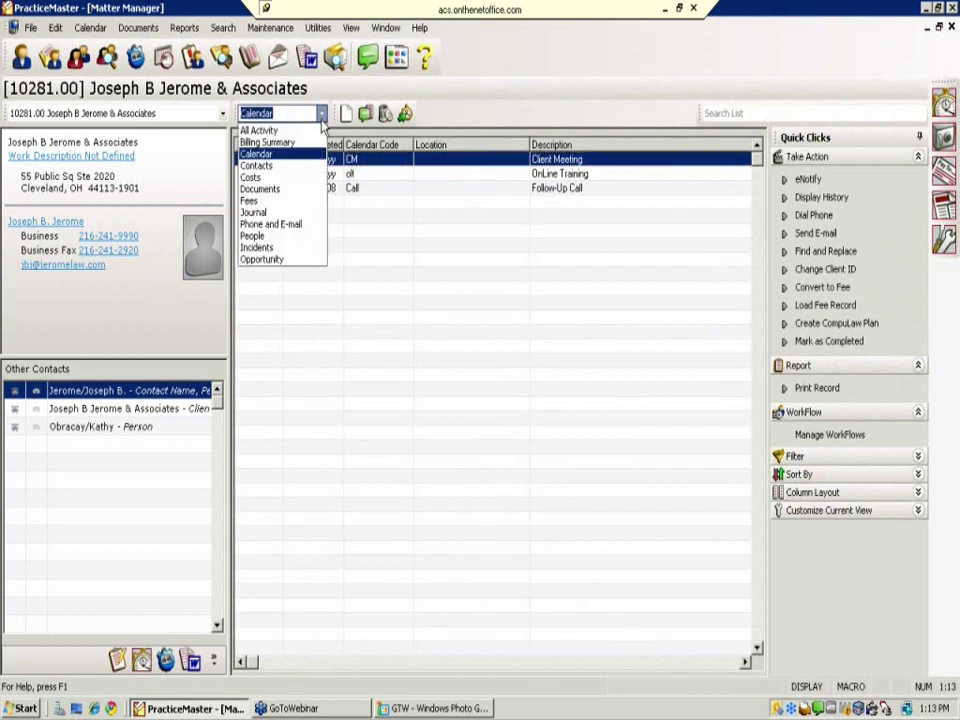
pyautogui.click(298, 180)
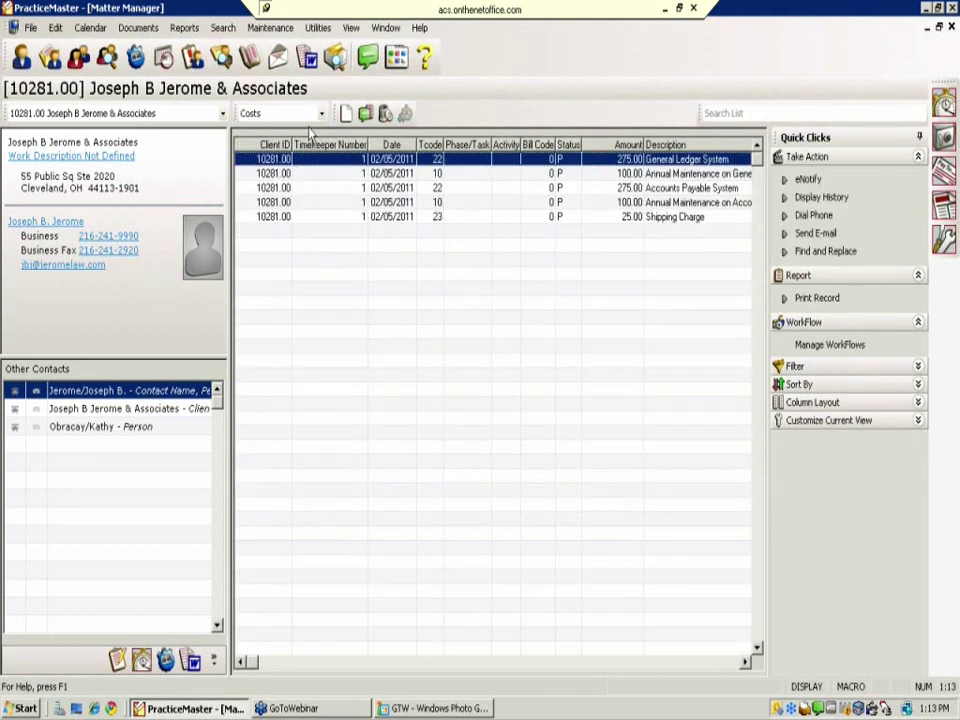
pyautogui.click(321, 113)
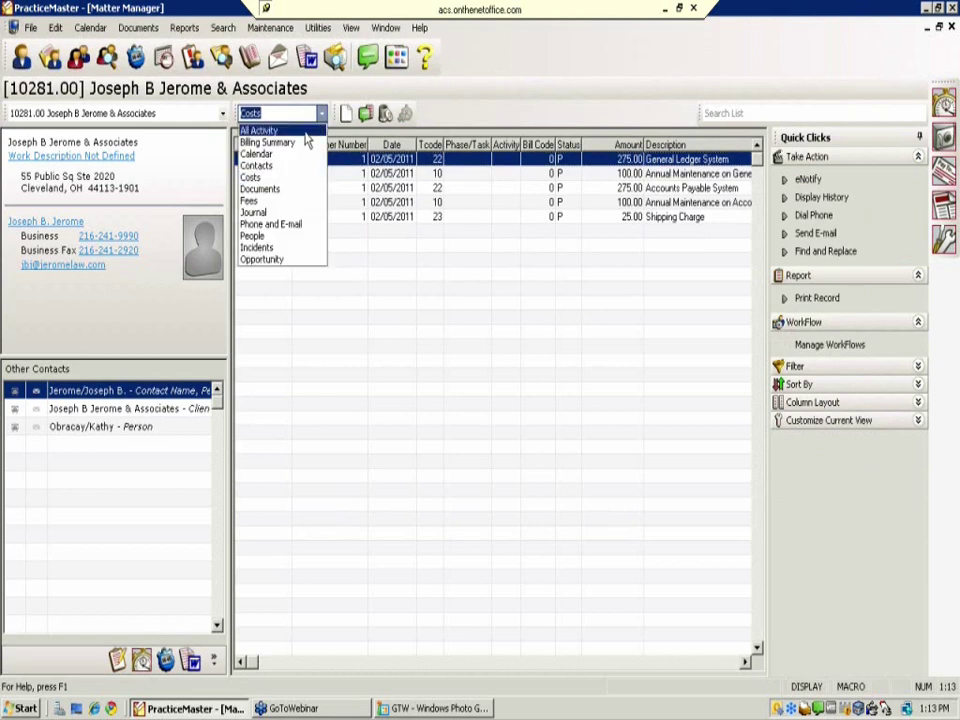
pyautogui.click(306, 131)
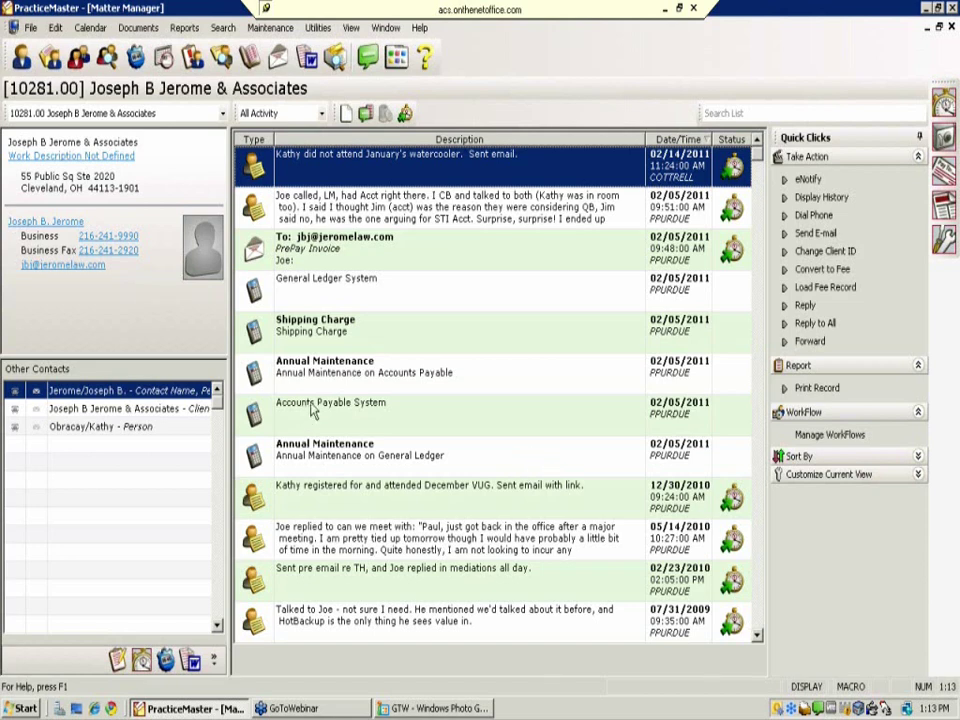
# Examine the 02/05/2011 cost entries in the activity list, including Annual Maintenance, Accounts Payable System, General Ledger System and Shipping Charge
pyautogui.click(493, 411)
pyautogui.click(325, 450)
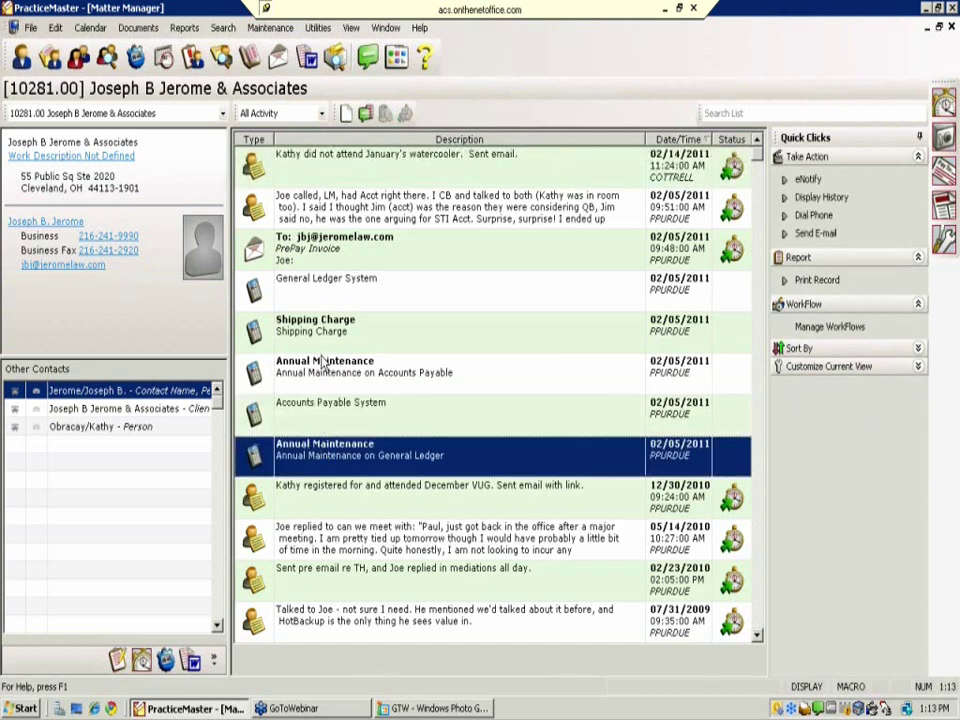
pyautogui.click(361, 413)
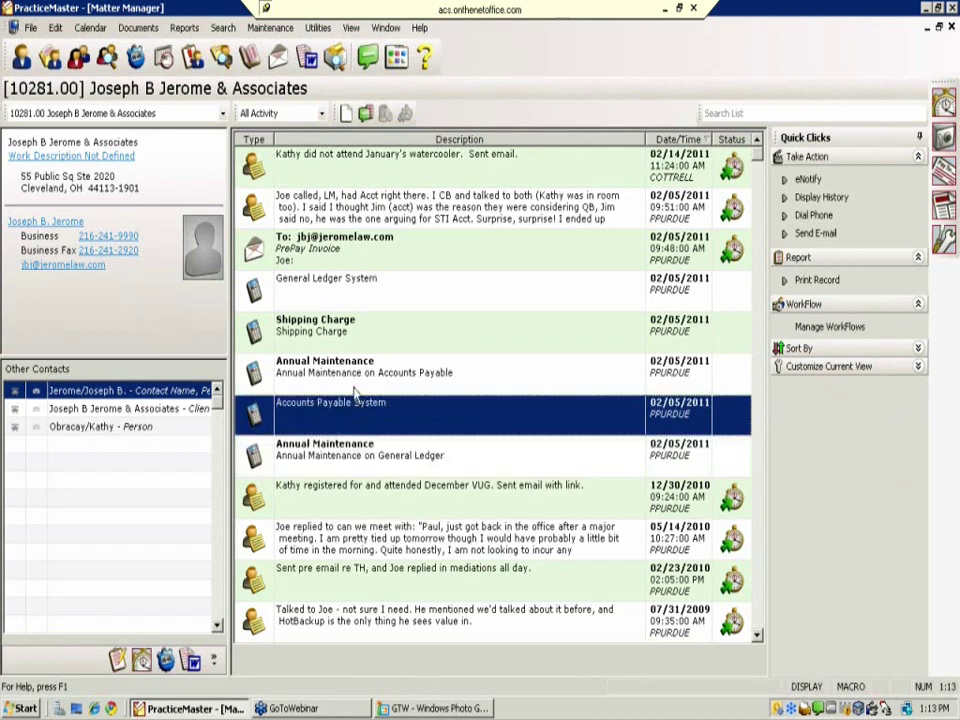
pyautogui.click(352, 291)
pyautogui.click(354, 408)
pyautogui.click(354, 283)
pyautogui.click(366, 404)
pyautogui.click(356, 328)
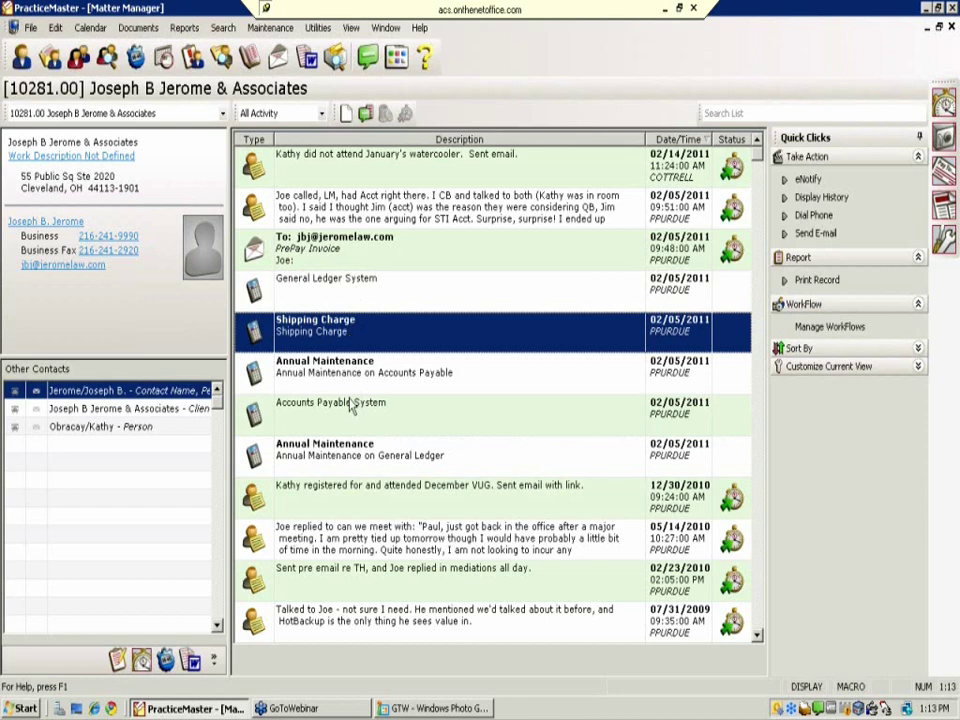
# Examine the PrePay Invoice e-mail and the two journal notes above it in the activity list
pyautogui.click(376, 260)
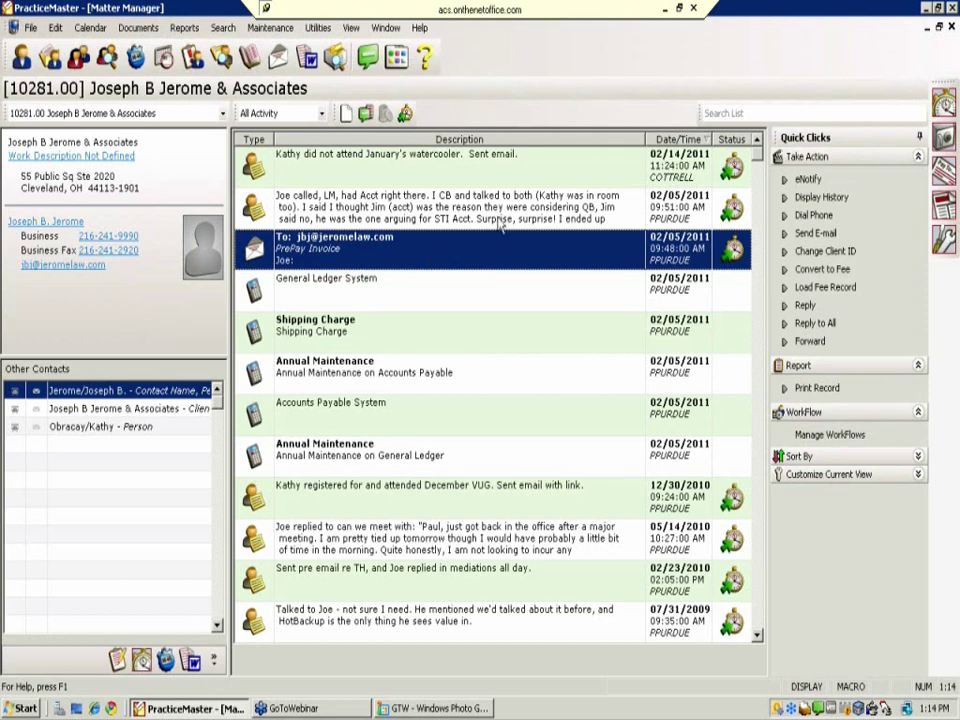
pyautogui.click(466, 220)
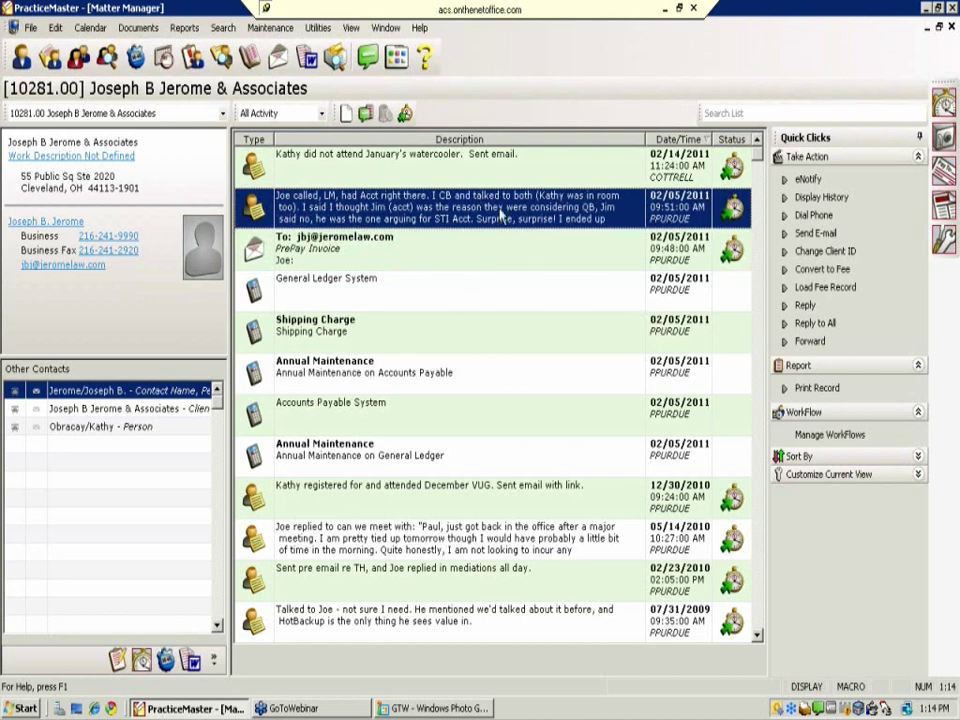
pyautogui.click(364, 155)
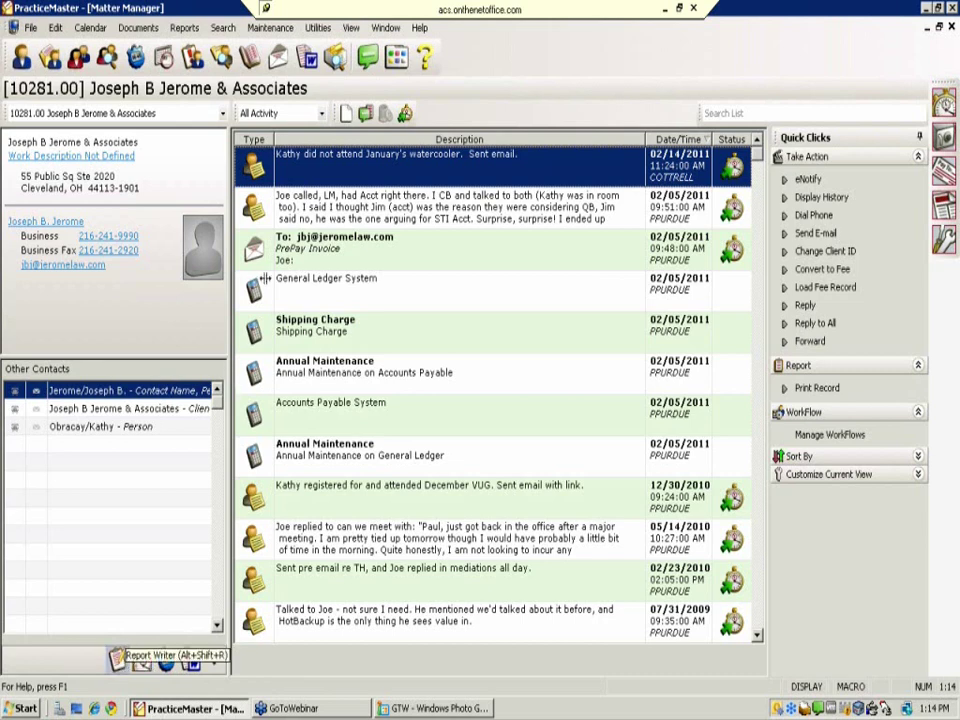
# Show the Billing Summary and change the client to Attorney Computer Systems (Non Billable Time) by searching for acs
pyautogui.click(321, 113)
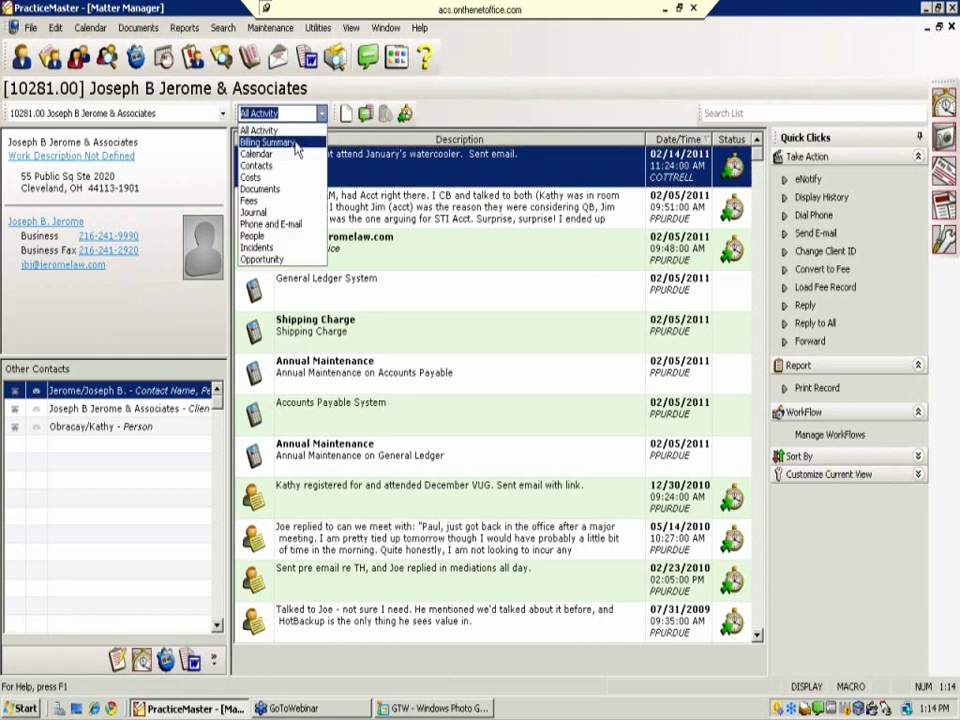
pyautogui.click(294, 143)
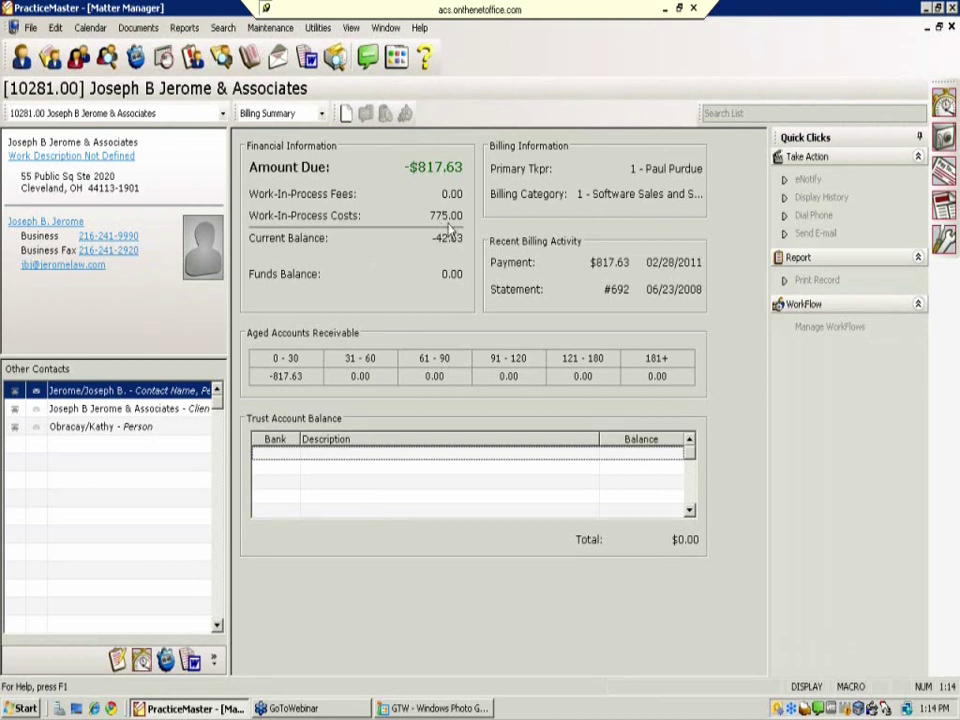
pyautogui.click(184, 113)
pyautogui.write('acs')
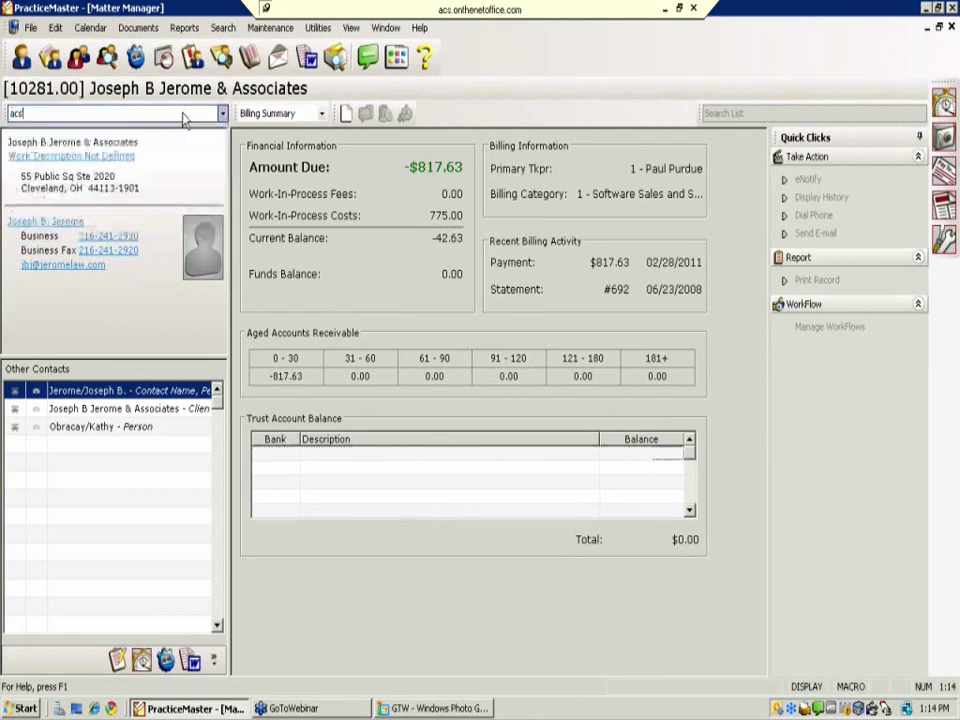
pyautogui.press('Return')
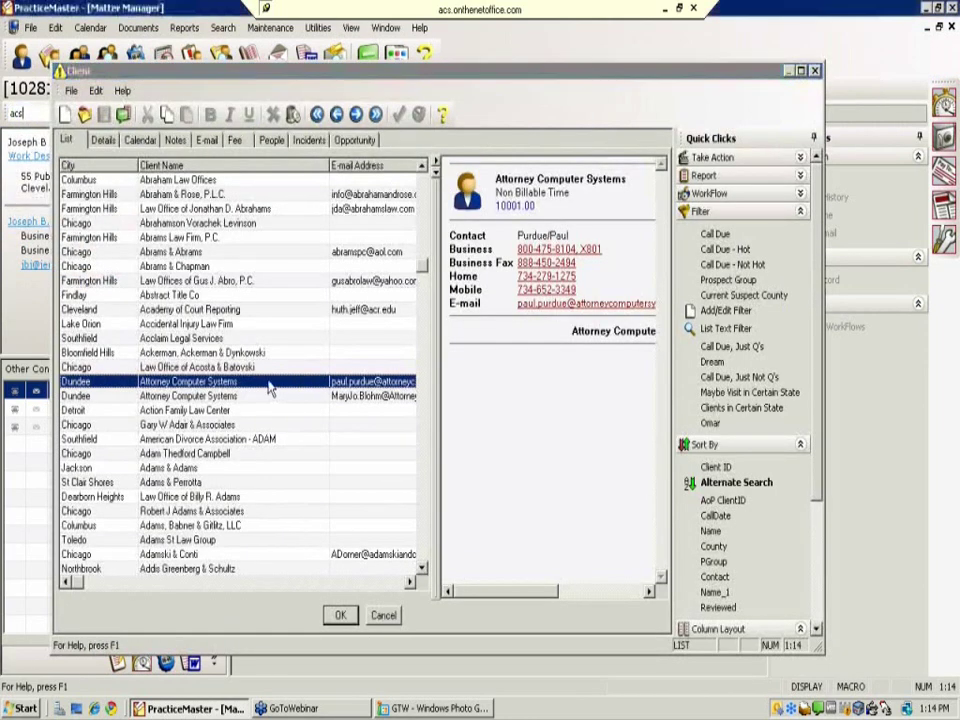
pyautogui.doubleClick(268, 388)
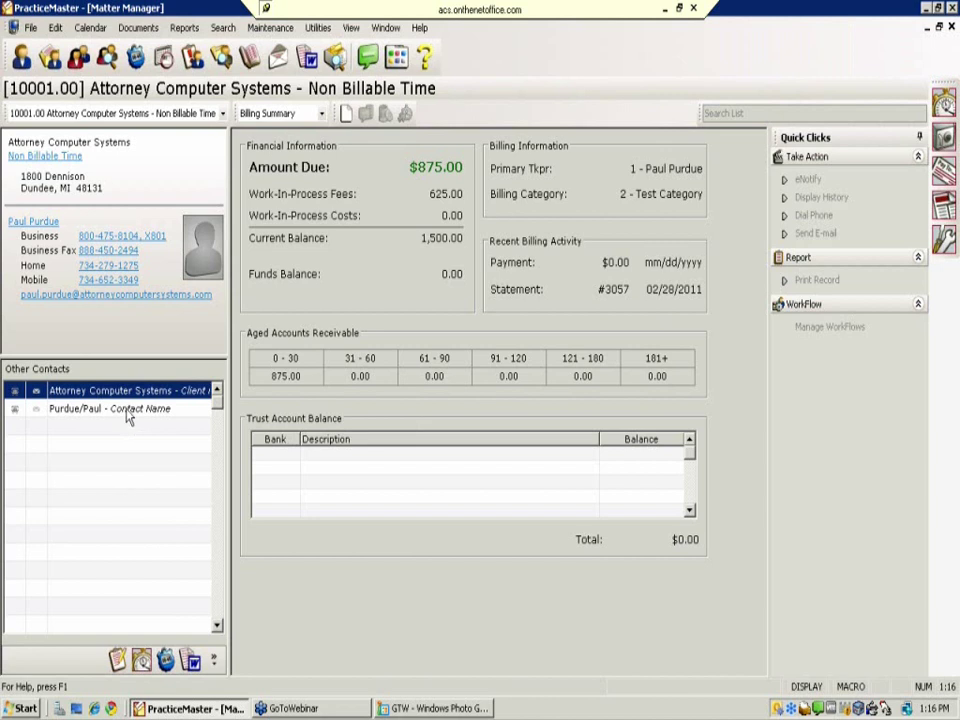
# Select the Contact Name entry among the other contacts of Attorney Computer Systems
pyautogui.moveTo(108, 415)
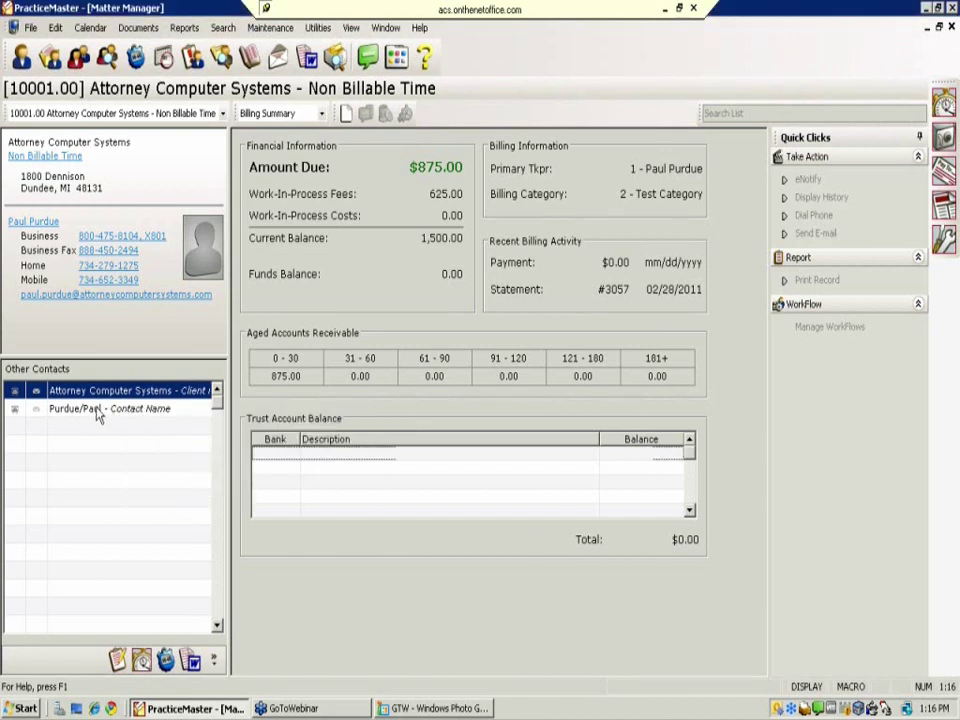
pyautogui.moveTo(93, 393)
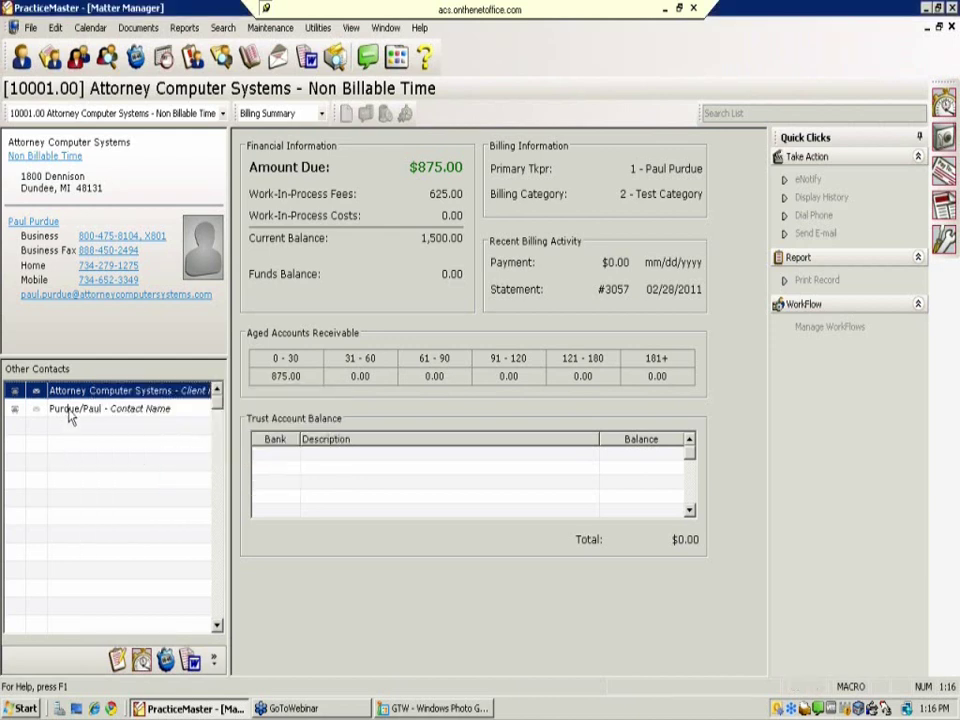
pyautogui.click(72, 418)
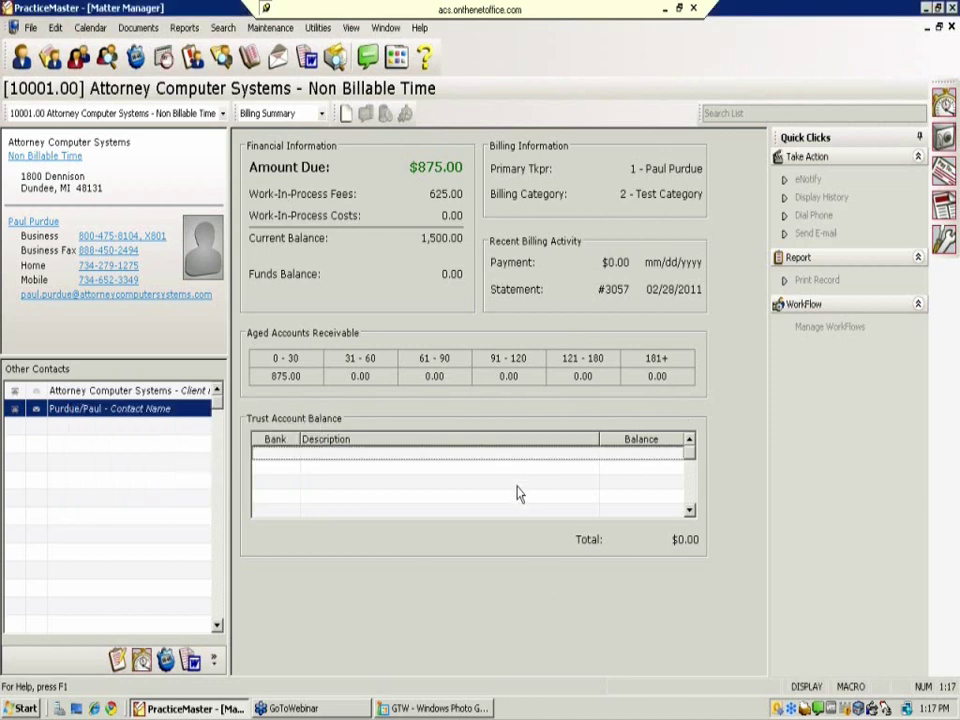
# View the current client in Tabs3 Client Manager and in the Client file, returning to Matter Manager after each
pyautogui.click(141, 660)
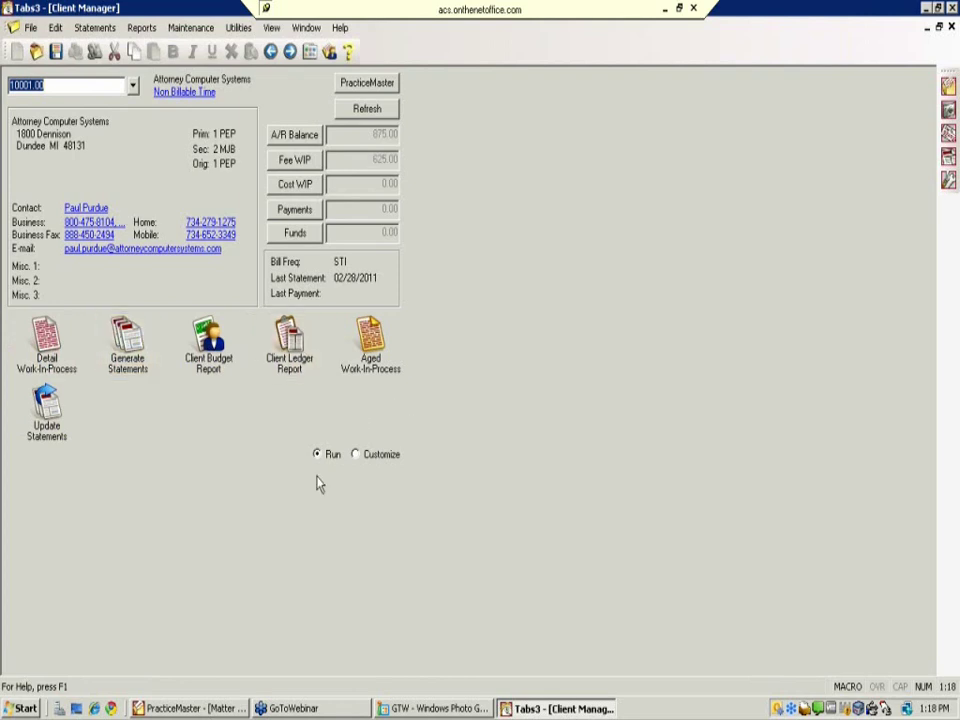
pyautogui.click(951, 28)
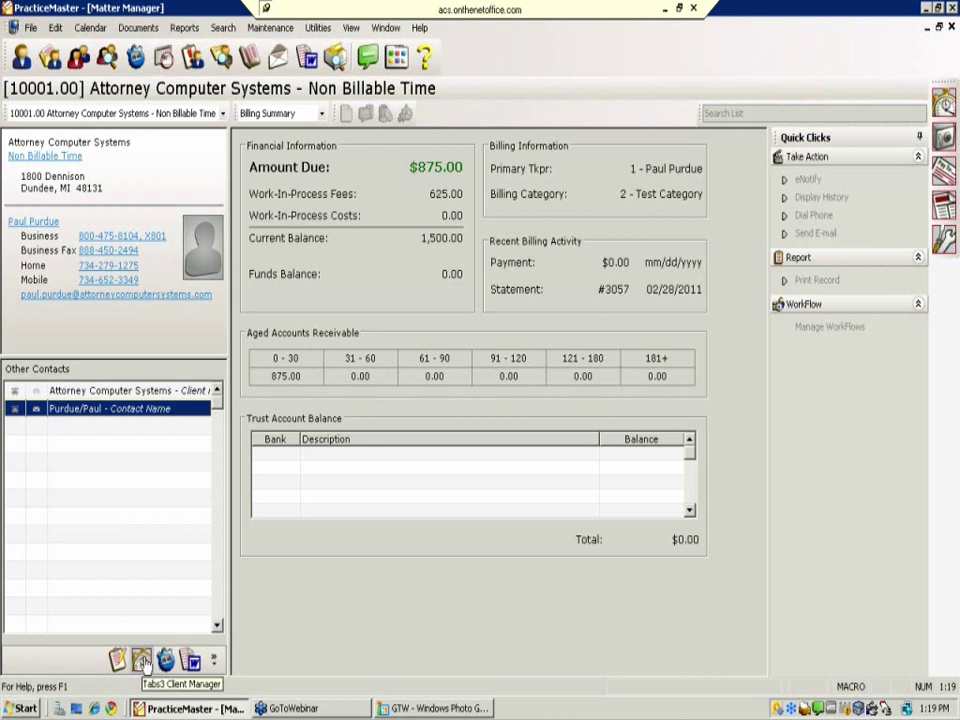
pyautogui.click(143, 661)
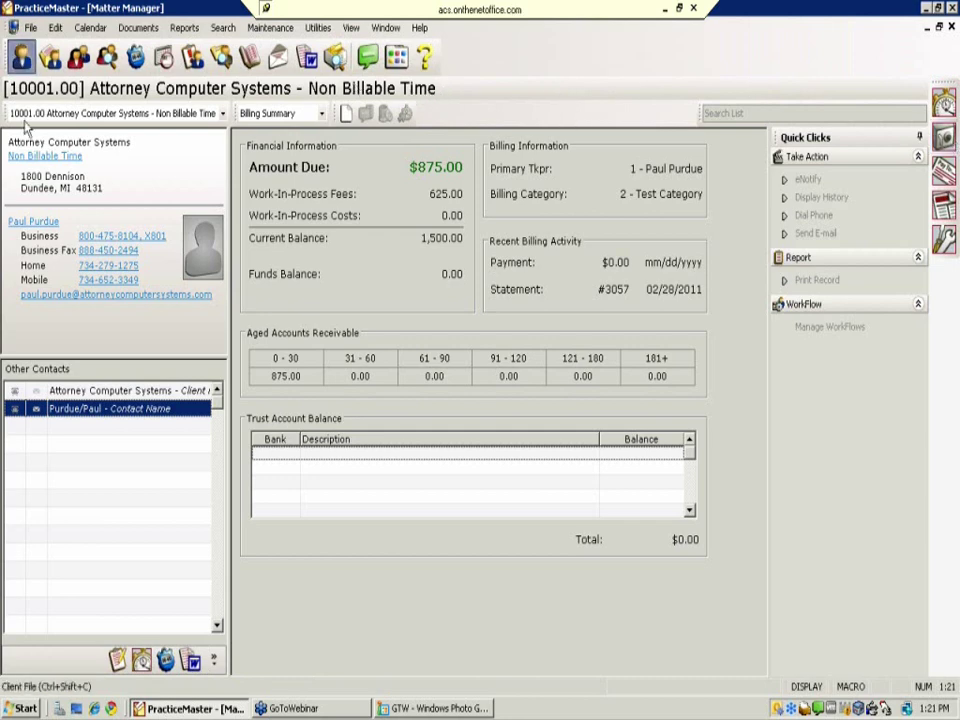
pyautogui.click(22, 60)
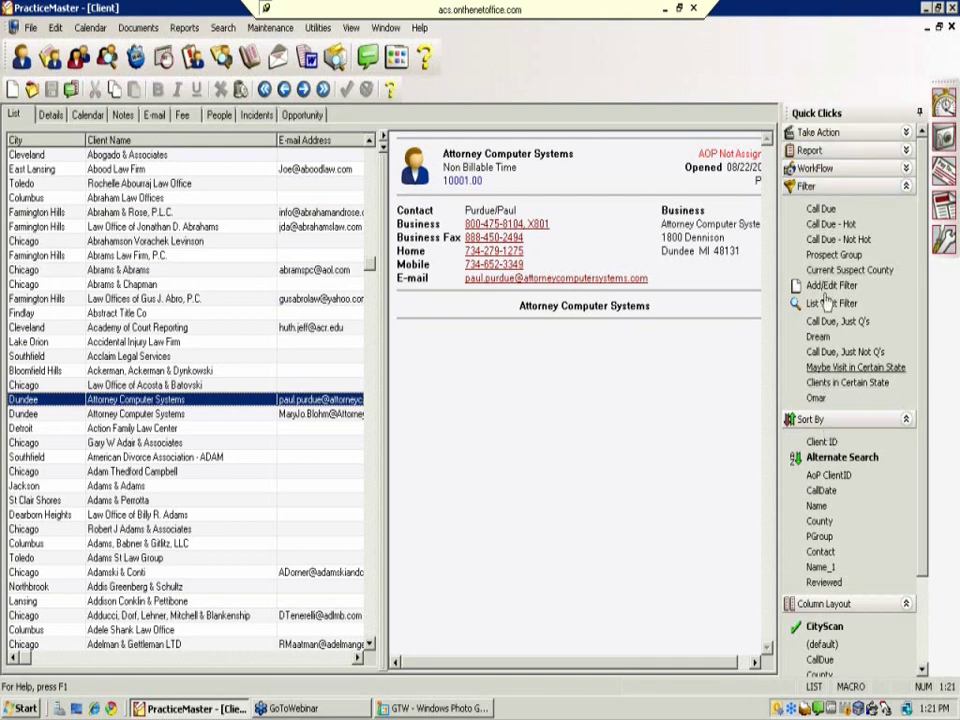
pyautogui.click(951, 28)
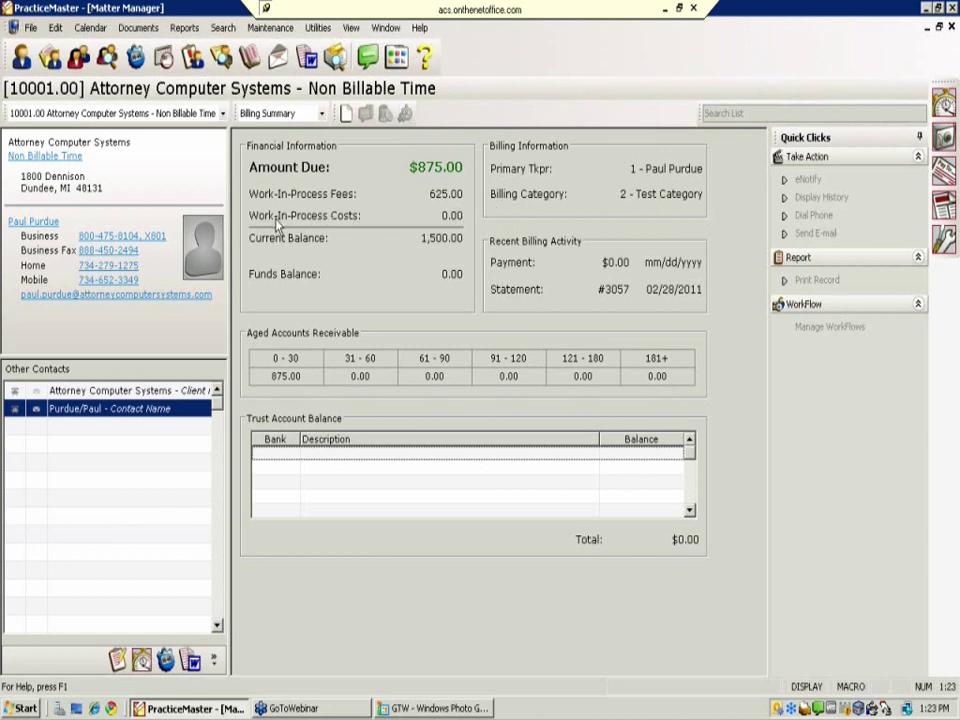
# Switch to Tabs3 and open Payment Adjustment without making a HotBackup
pyautogui.click(940, 101)
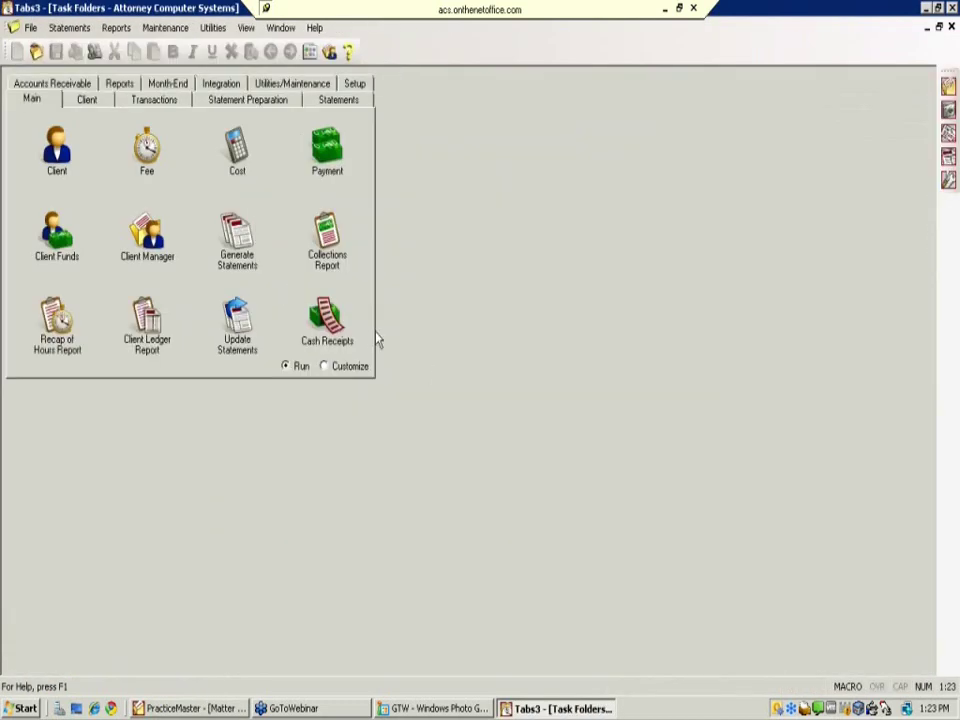
pyautogui.click(166, 29)
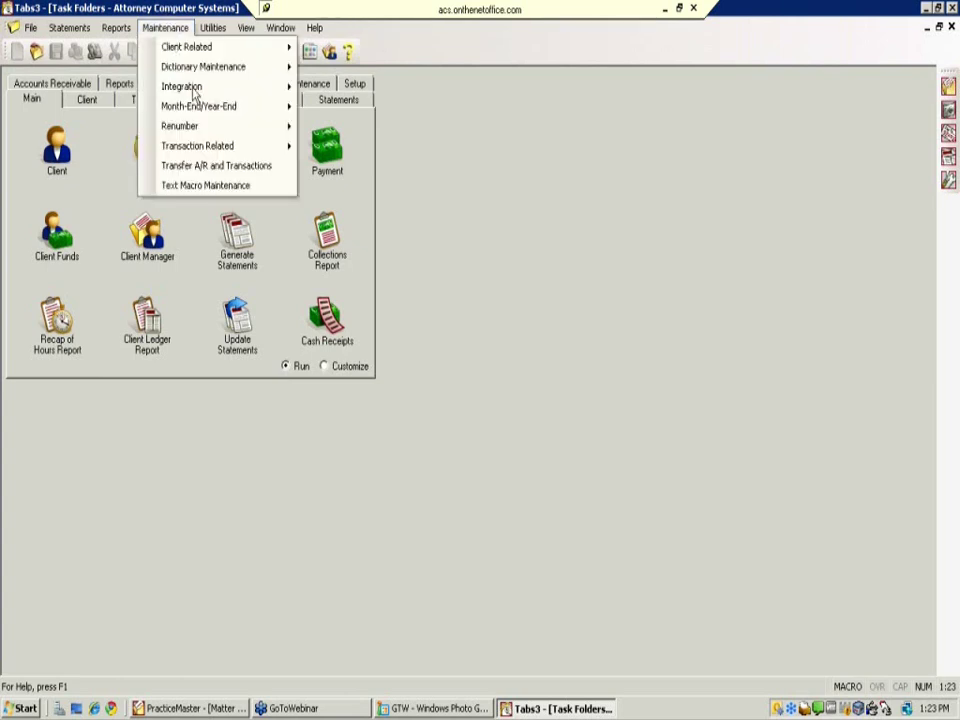
pyautogui.moveTo(216, 153)
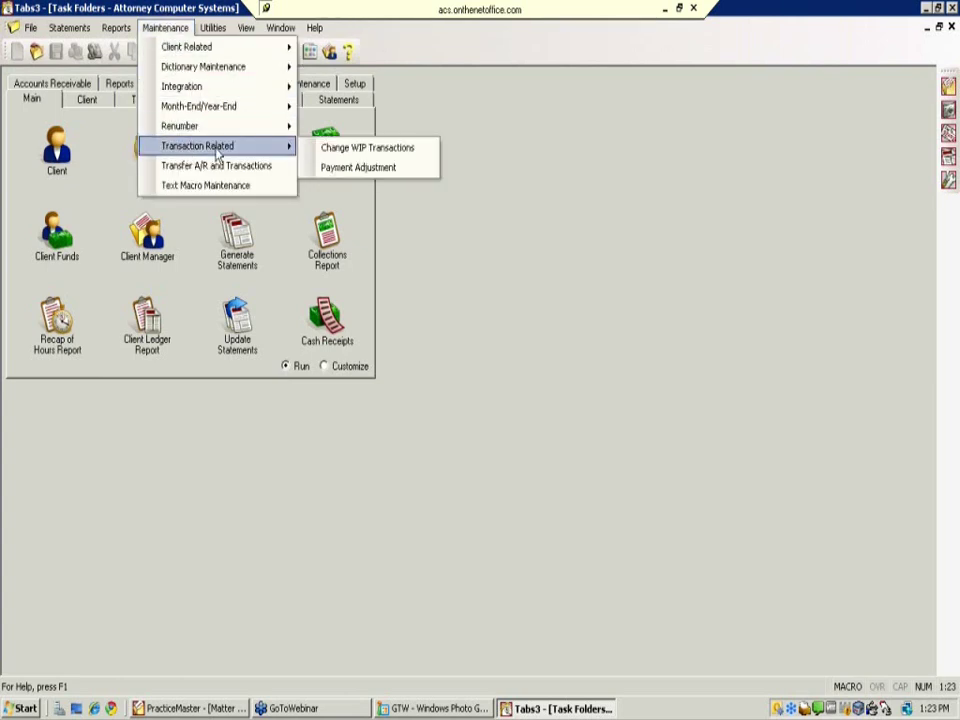
pyautogui.click(338, 170)
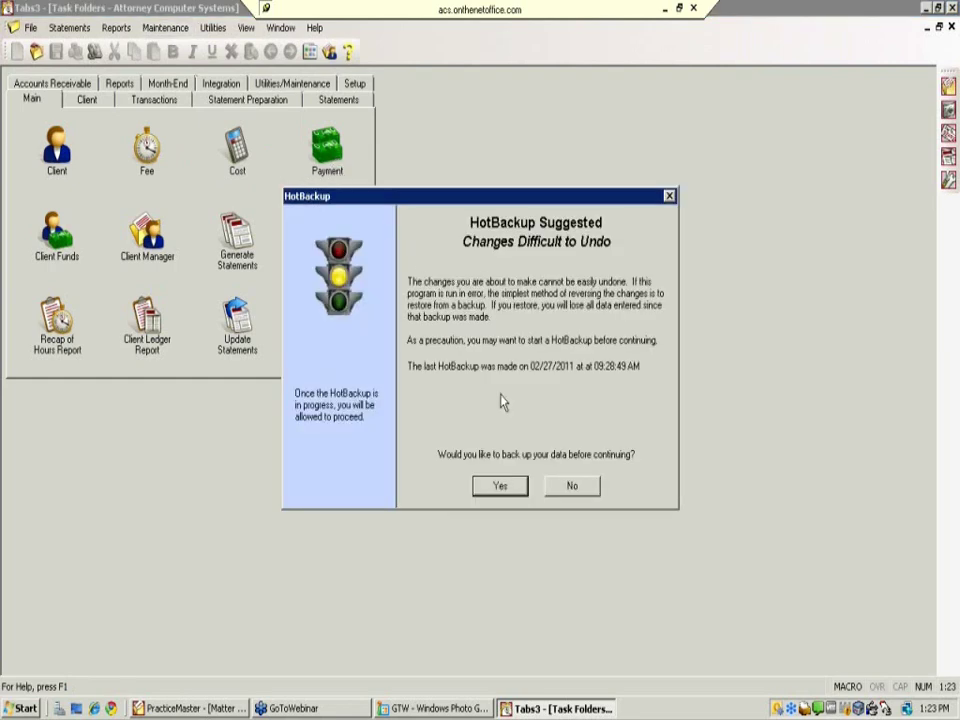
pyautogui.click(566, 486)
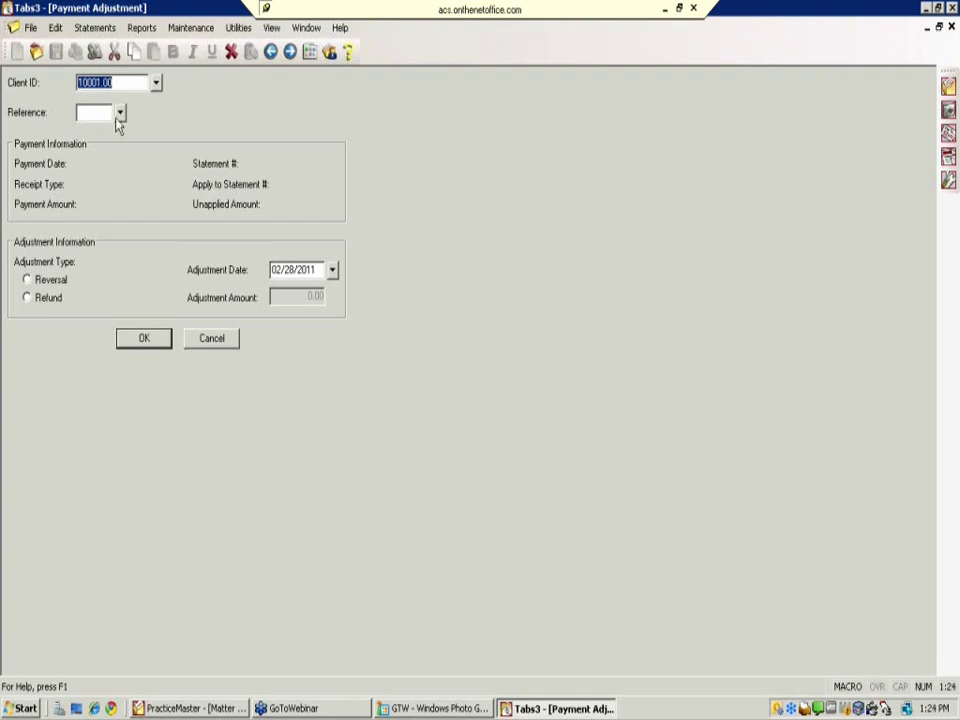
# Load the regular payment with reference 1 of client Scooby Doo, Inc. for adjustment
pyautogui.click(155, 82)
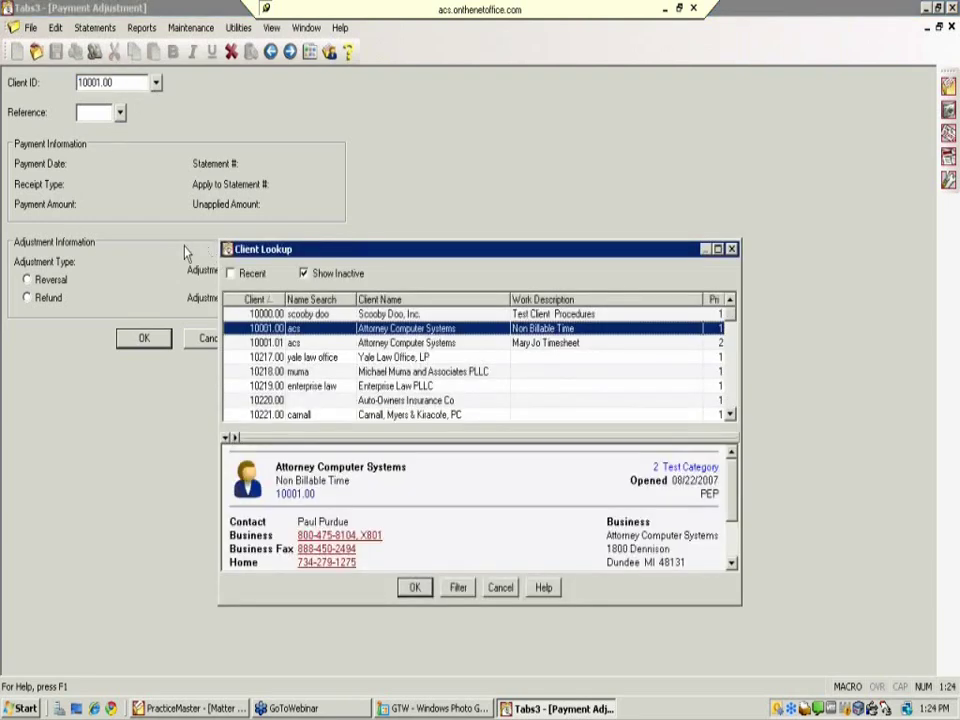
pyautogui.click(390, 314)
pyautogui.click(414, 587)
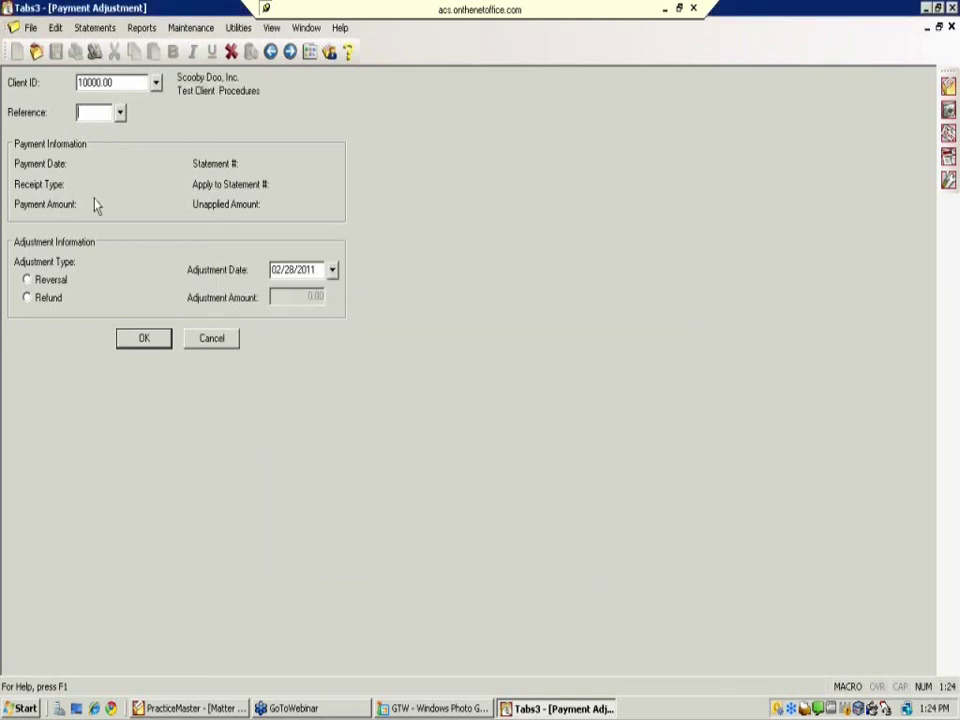
pyautogui.press('Tab')
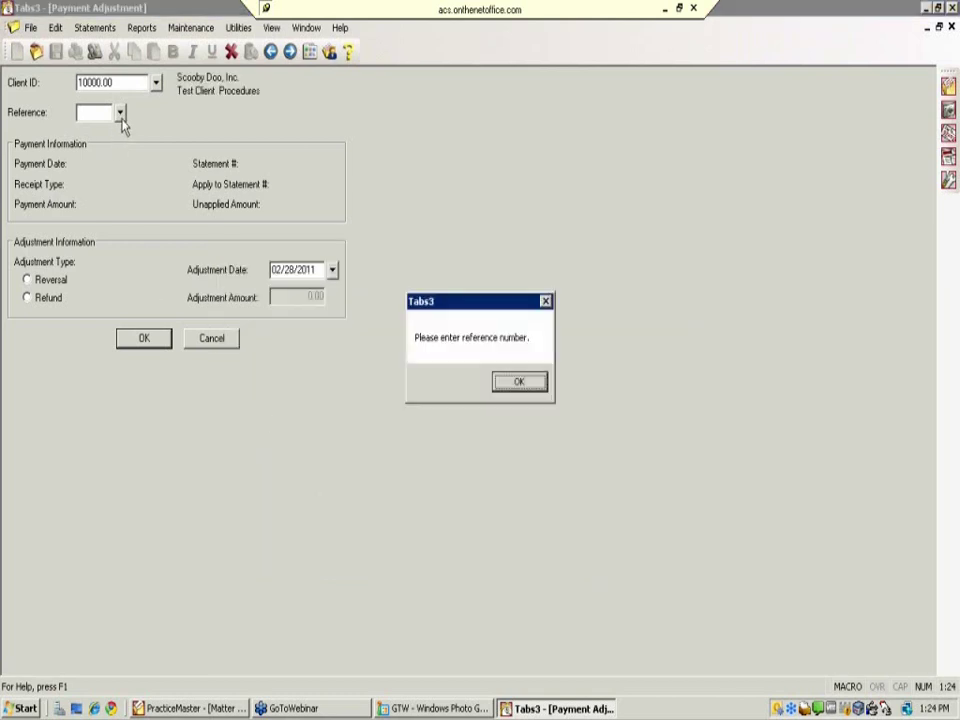
pyautogui.click(516, 383)
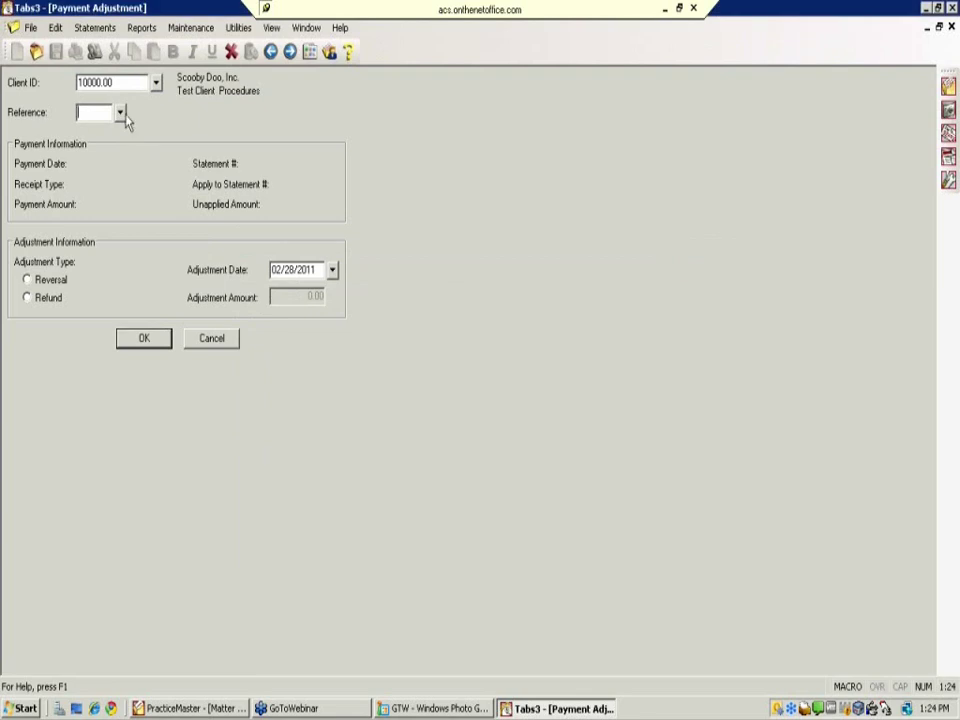
pyautogui.click(120, 113)
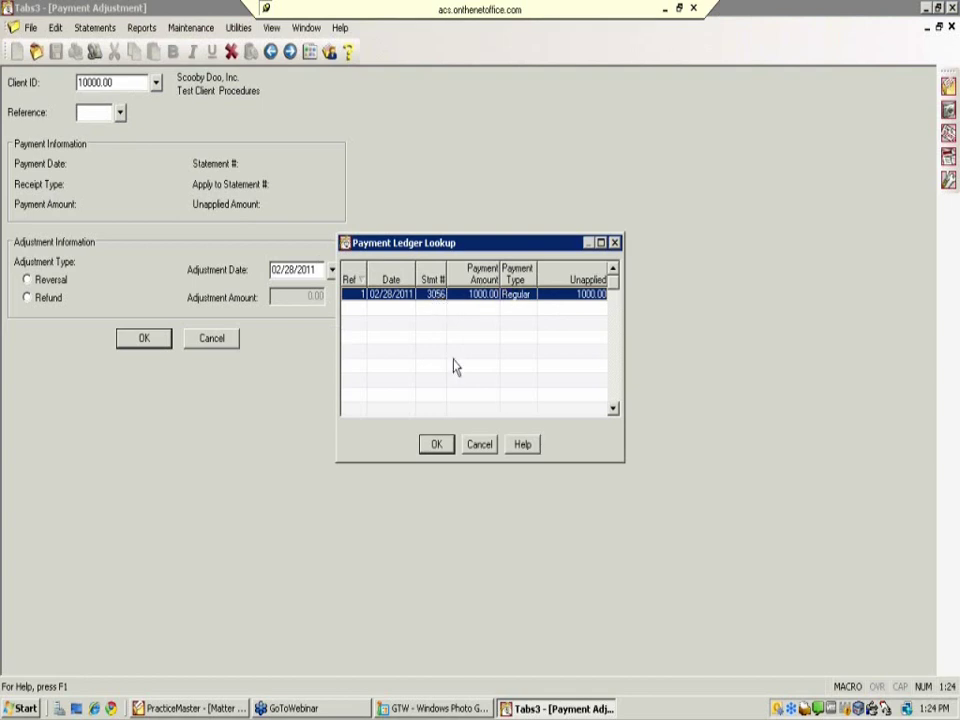
pyautogui.click(438, 446)
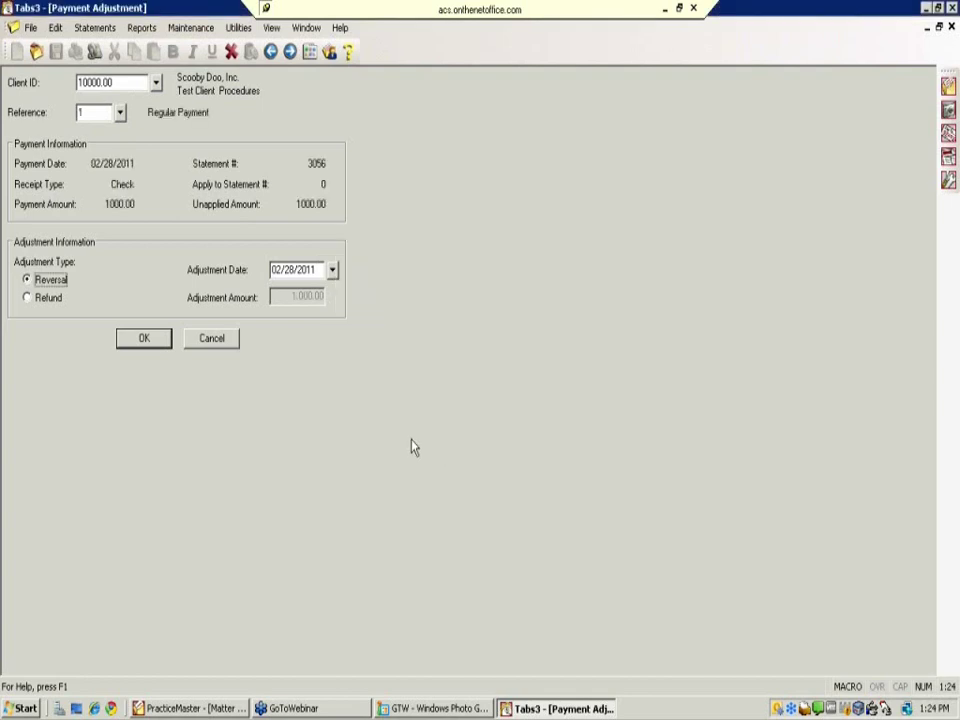
# Try Refund as the adjustment type, select its adjustment amount, and restore the Reversal type
pyautogui.click(32, 299)
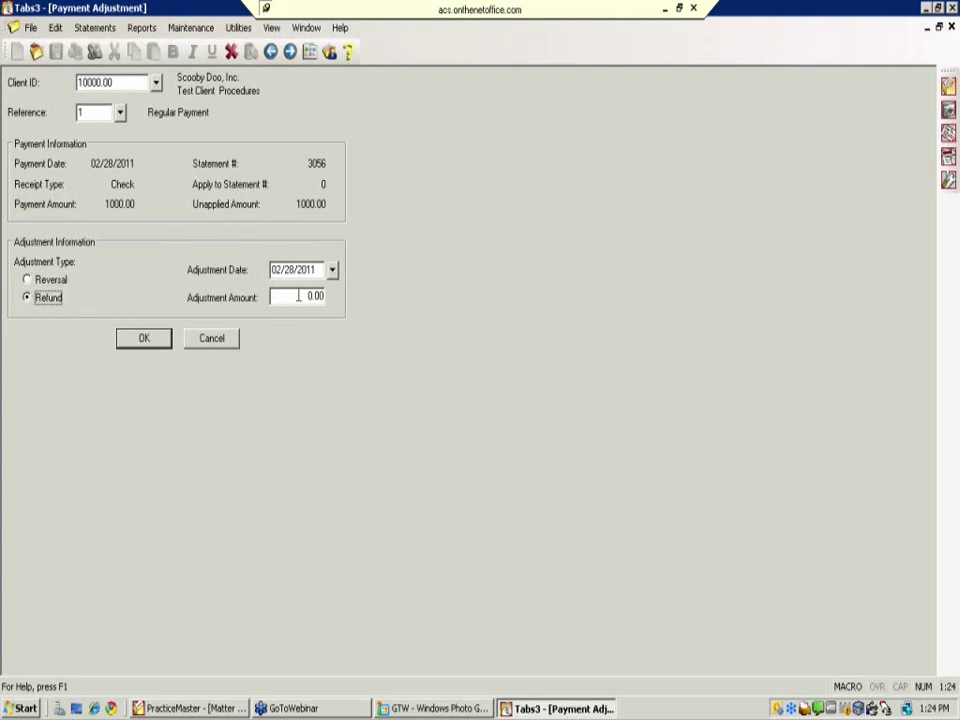
pyautogui.moveTo(304, 296); pyautogui.dragTo(350, 294)
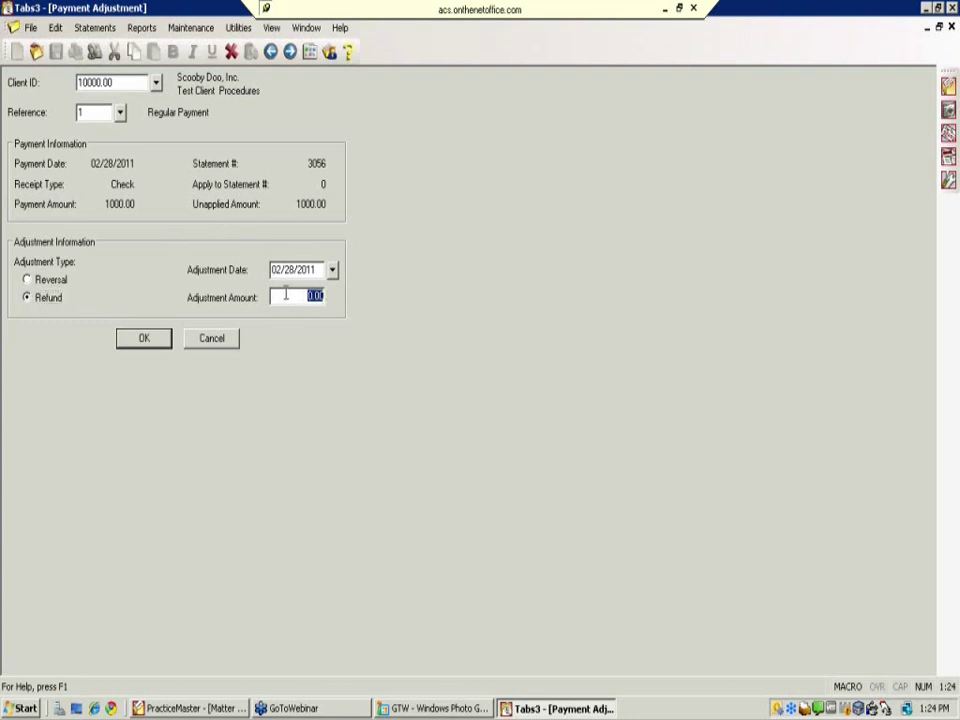
pyautogui.click(28, 279)
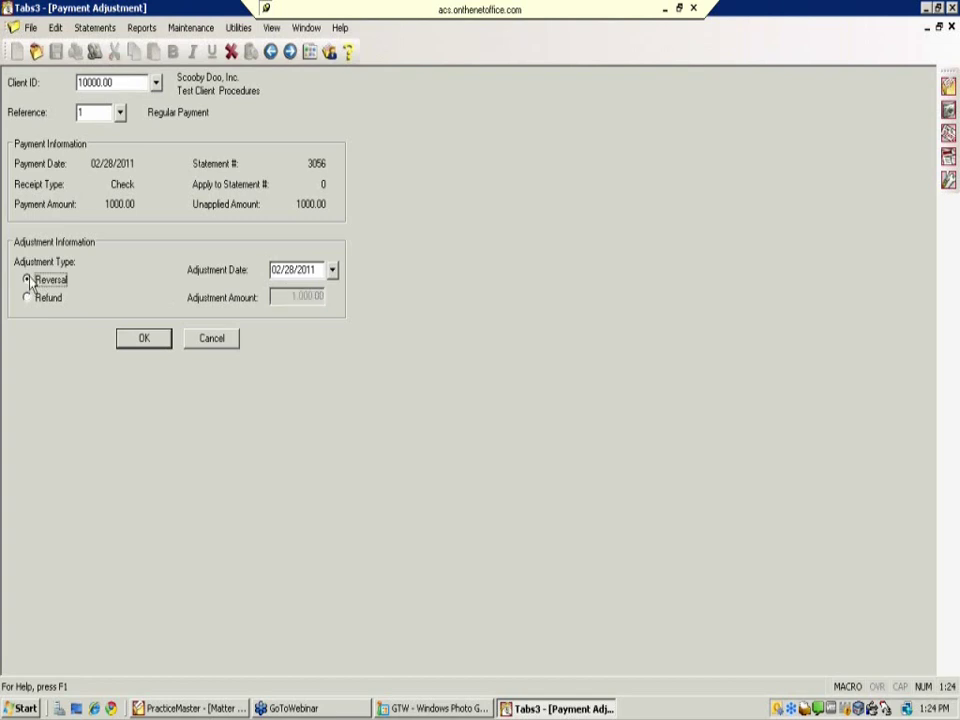
# Proceed with the payment reversal to try the option to create a payment for a client, and close Payment Adjustment without recording it
pyautogui.click(148, 340)
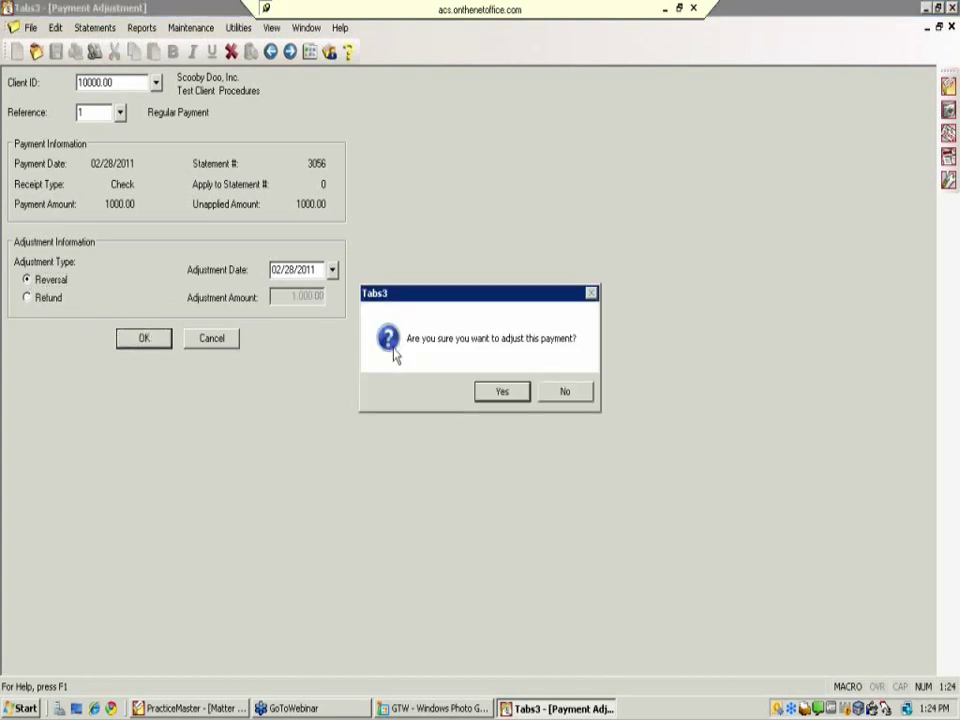
pyautogui.click(501, 391)
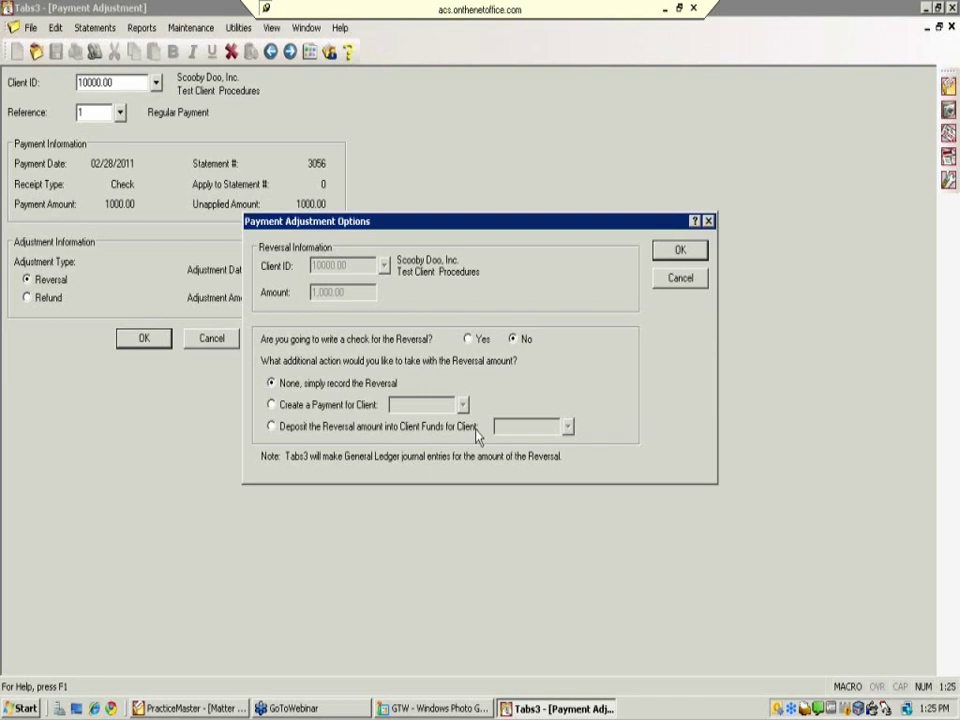
pyautogui.click(271, 405)
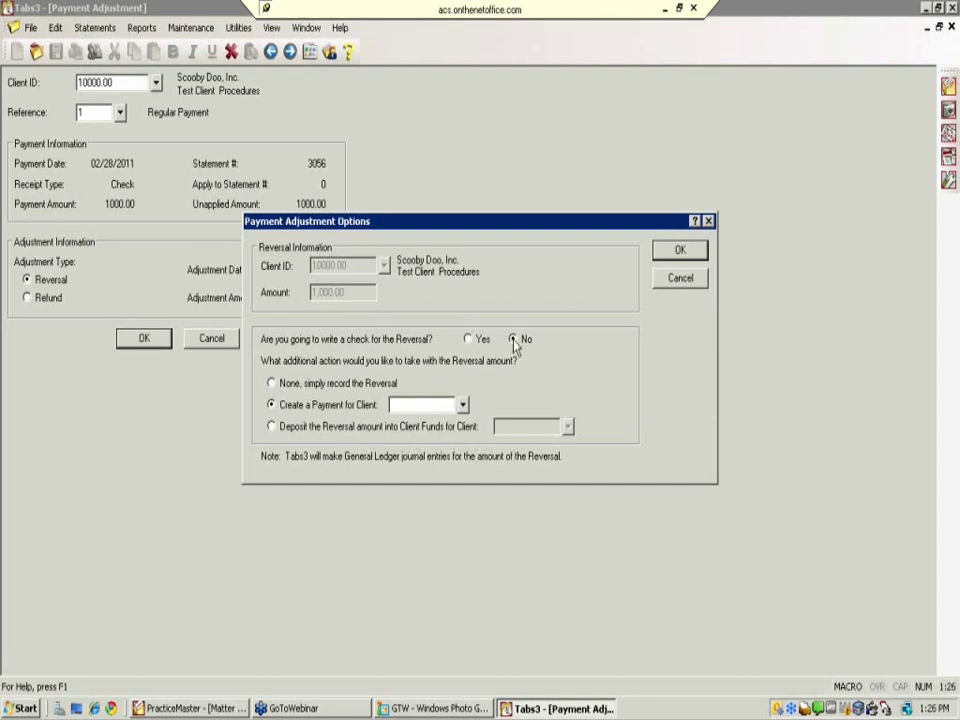
pyautogui.click(672, 279)
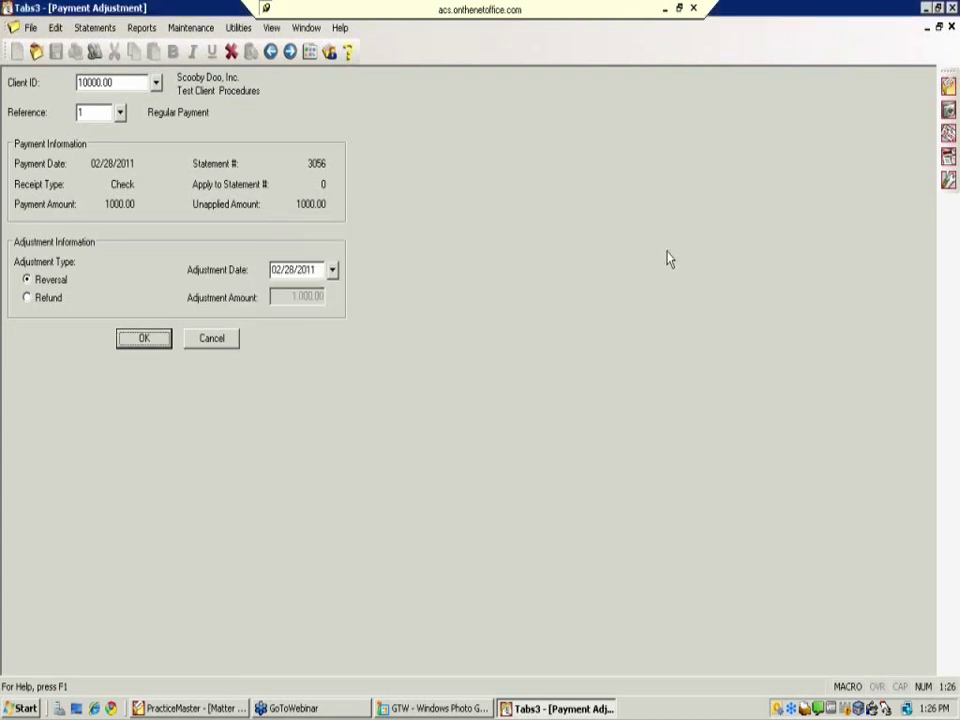
pyautogui.click(953, 29)
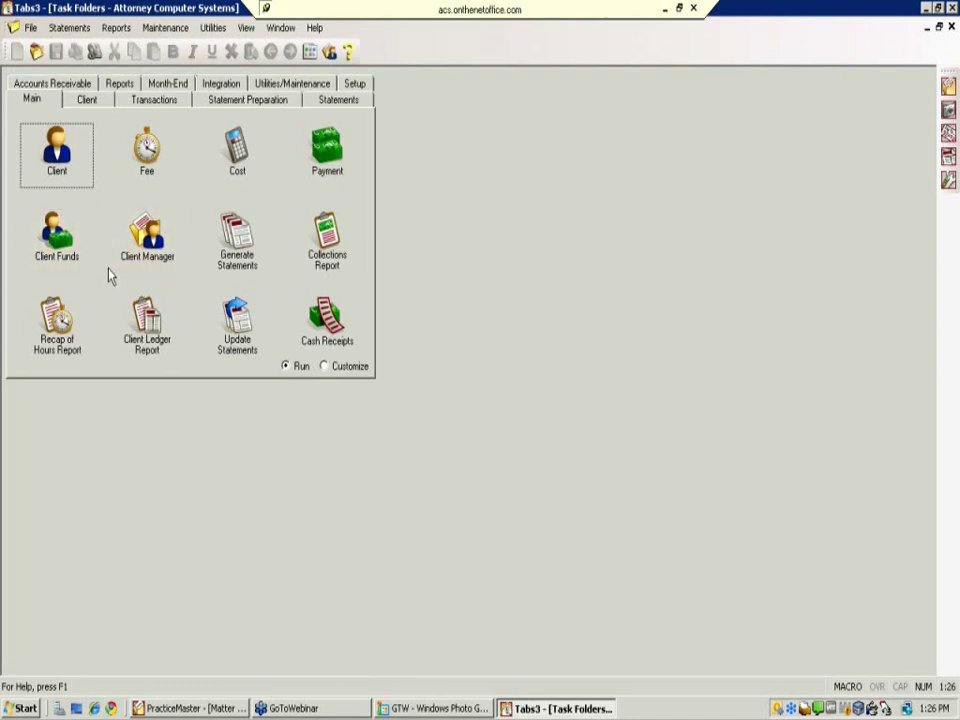
# Start a client funds entry for Attorney Computer Systems (Non Billable Time) with the type Payment to Firm
pyautogui.click(62, 238)
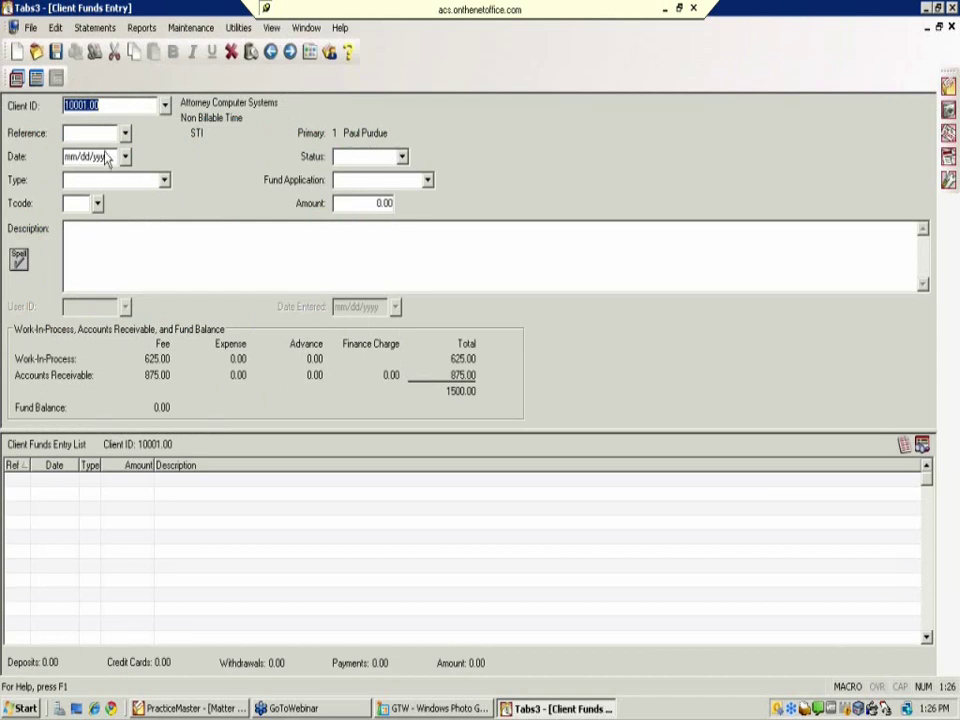
pyautogui.press('Tab')
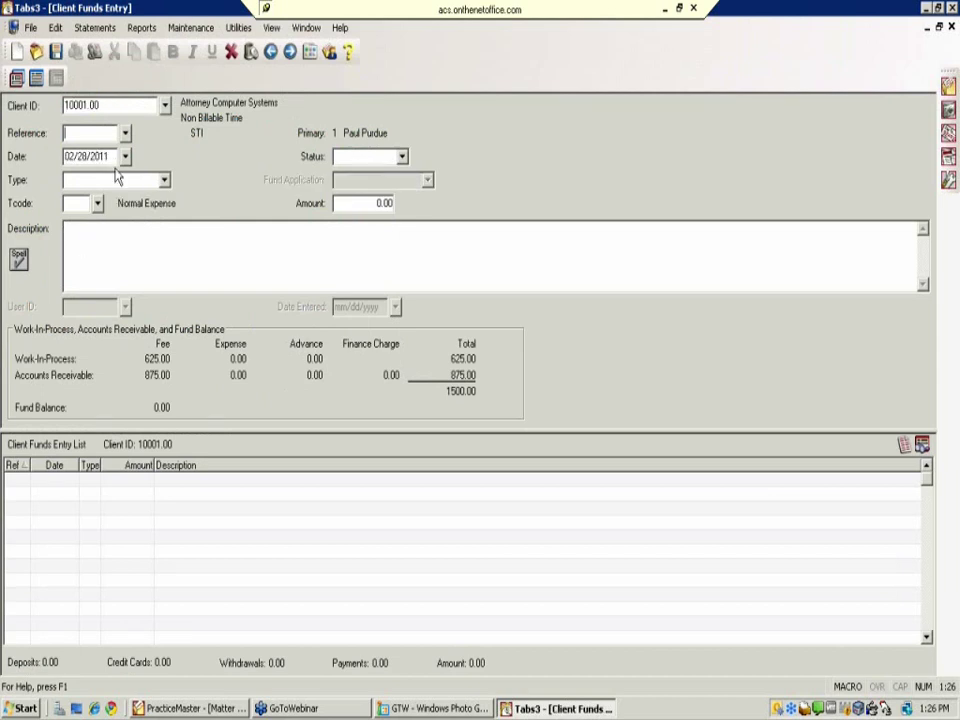
pyautogui.click(165, 180)
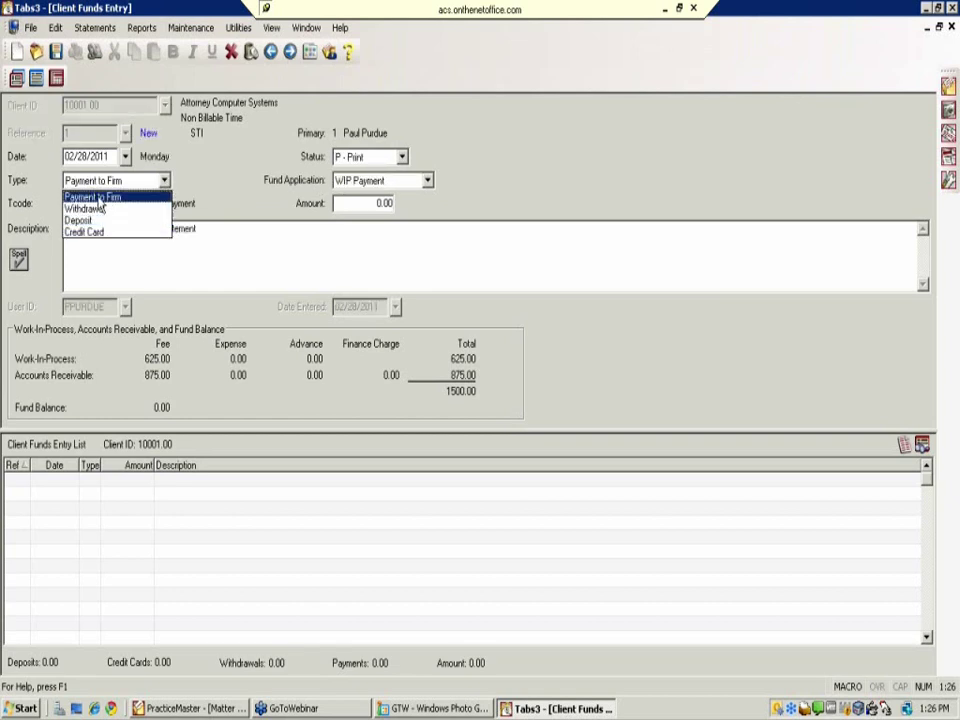
pyautogui.click(112, 199)
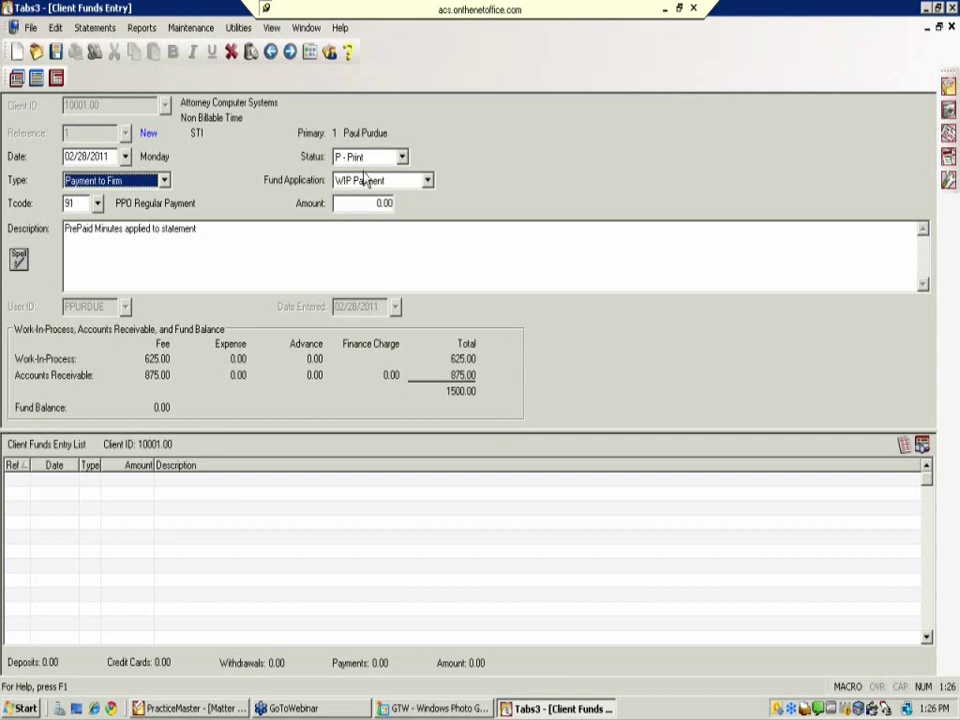
# Examine the available fund application choices and close the client funds entry without saving it
pyautogui.click(426, 181)
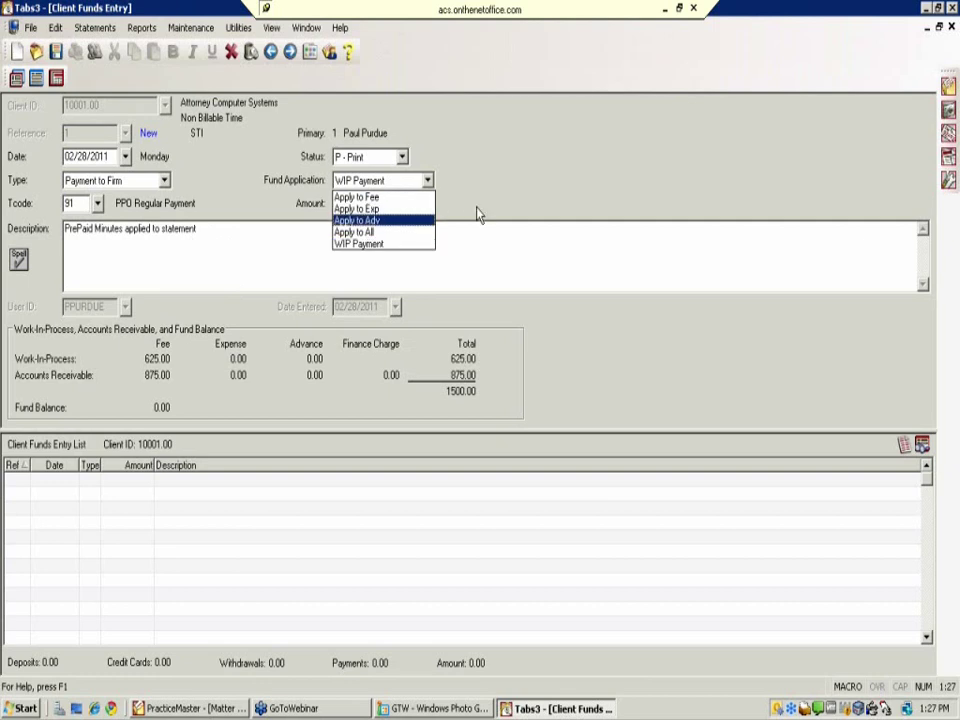
pyautogui.click(950, 27)
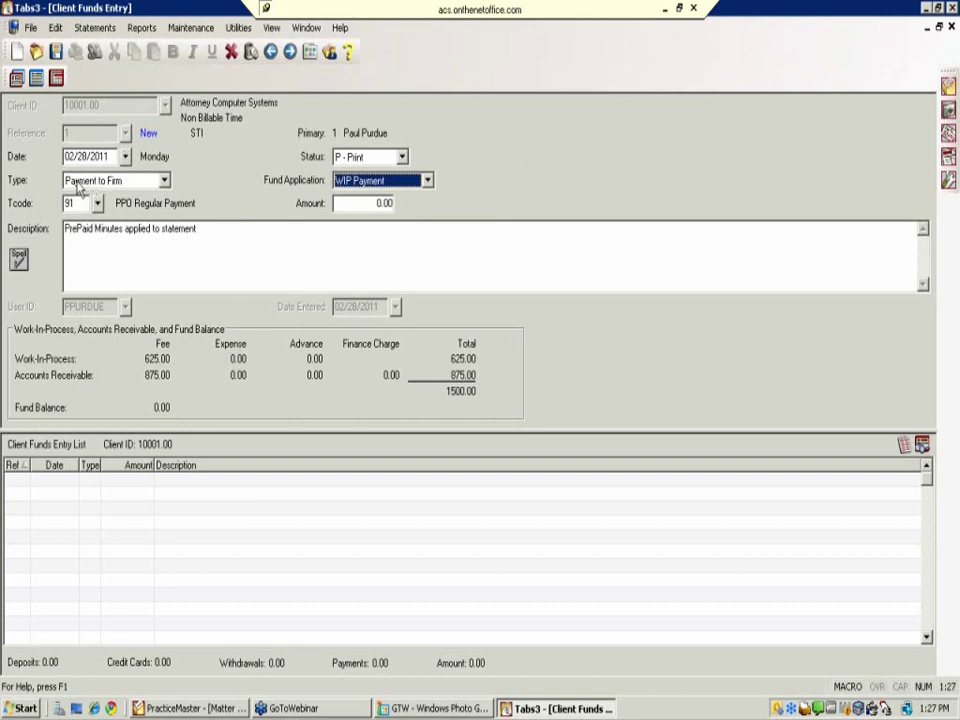
pyautogui.click(951, 28)
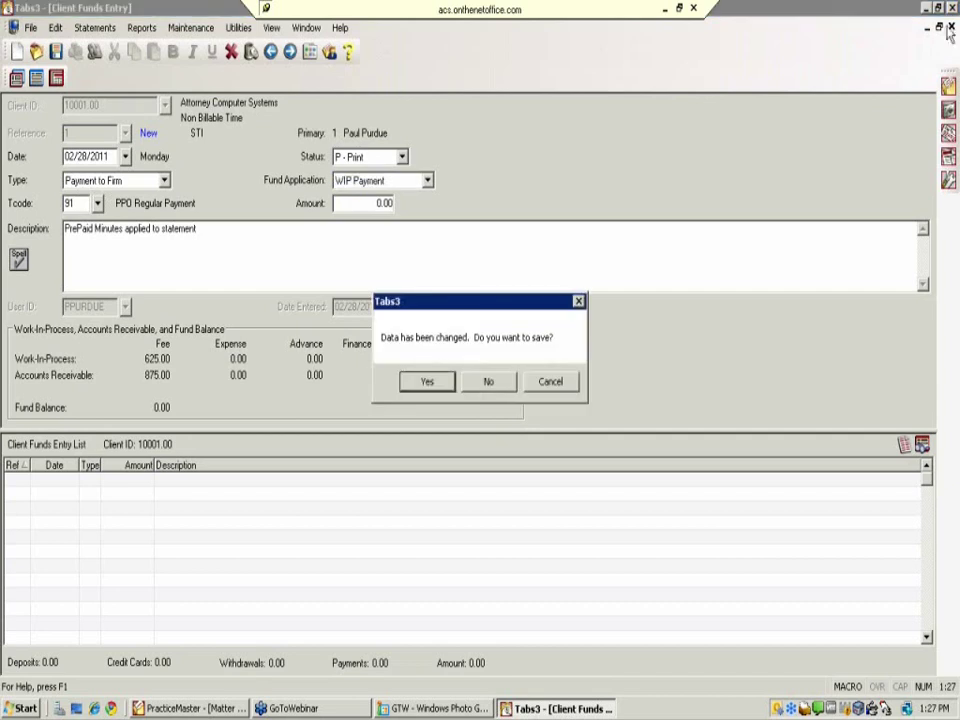
pyautogui.click(487, 383)
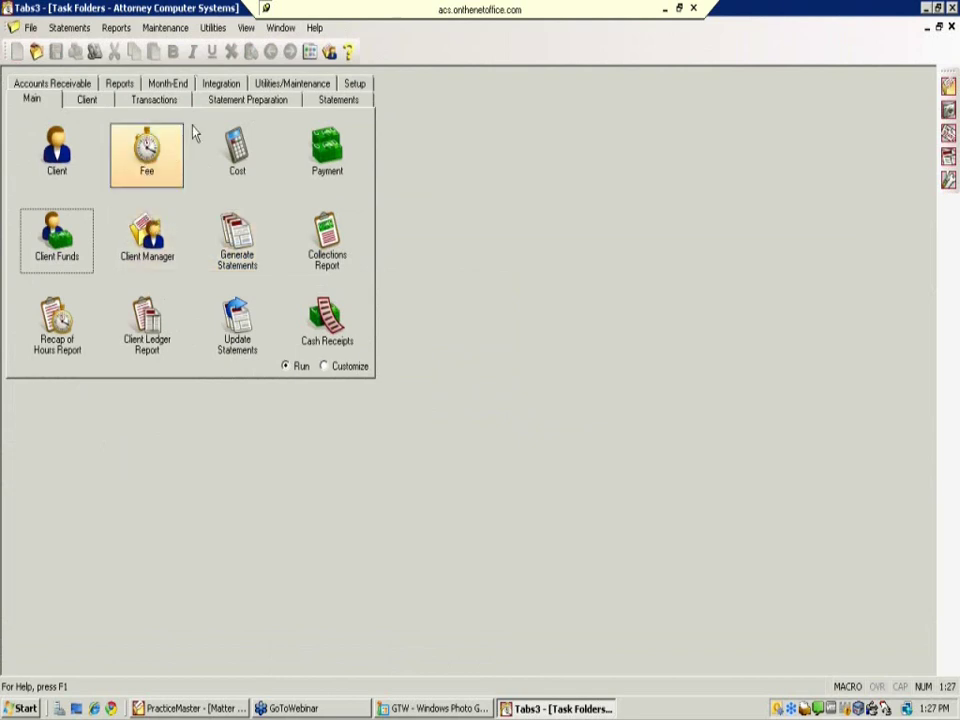
# Open the client funds integration configuration in GLS Integration Setup
pyautogui.click(219, 84)
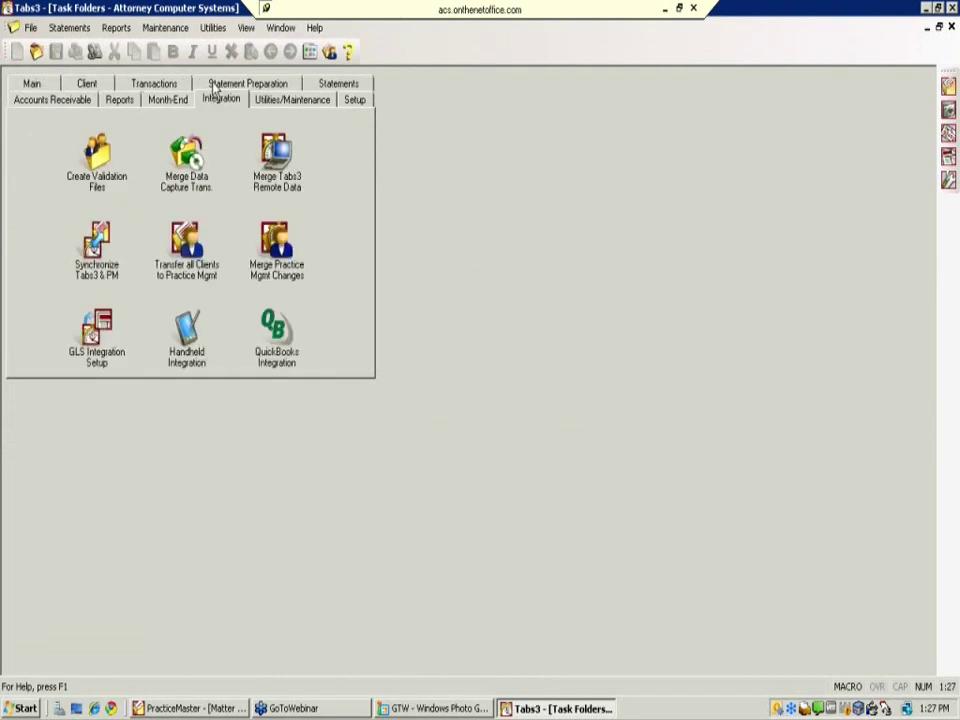
pyautogui.click(100, 328)
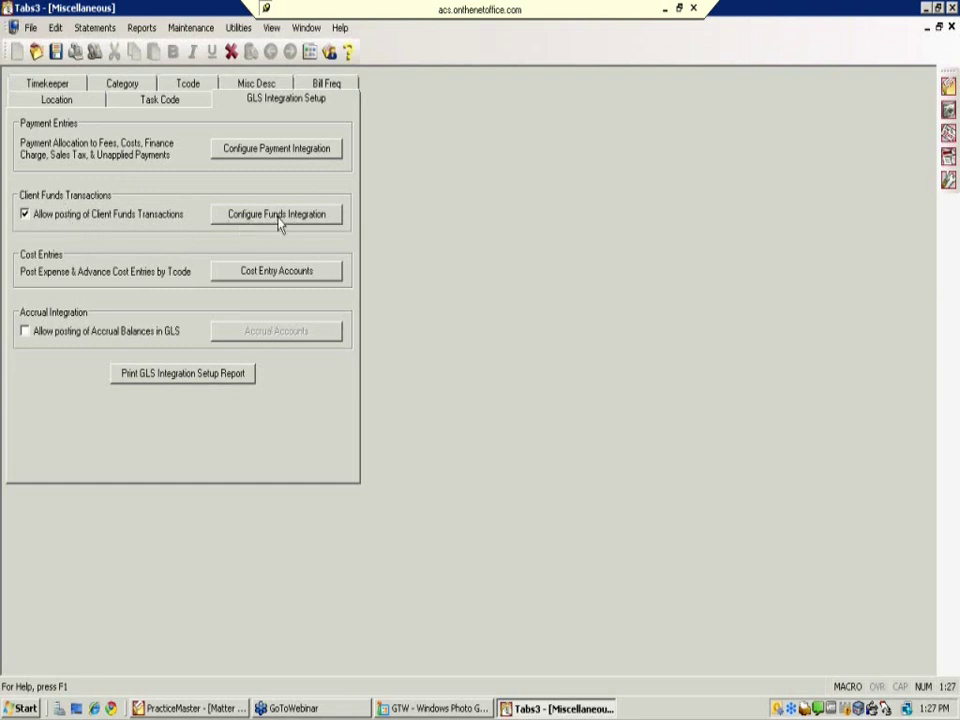
pyautogui.click(233, 217)
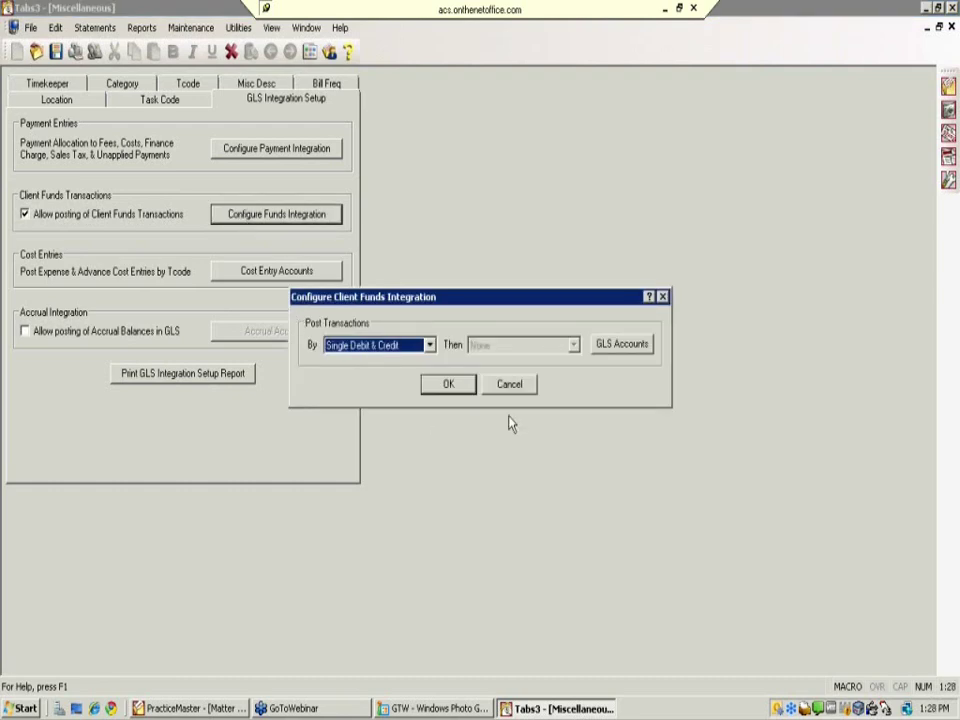
# Set client funds transactions to post by Primary Timekeeper and review the choices for the second posting criterion
pyautogui.click(430, 346)
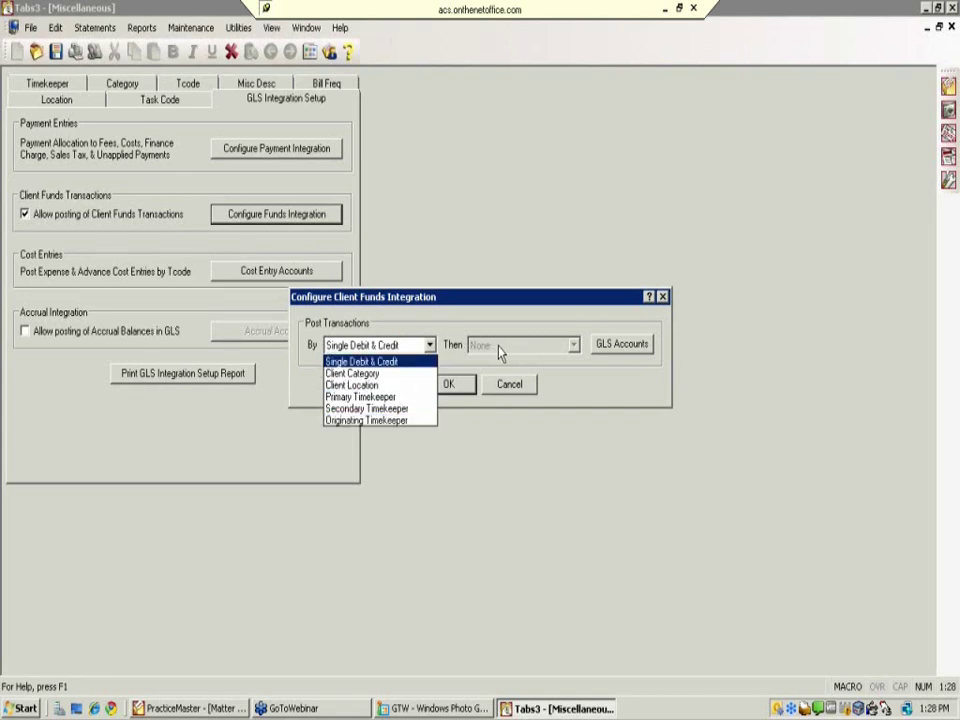
pyautogui.click(358, 397)
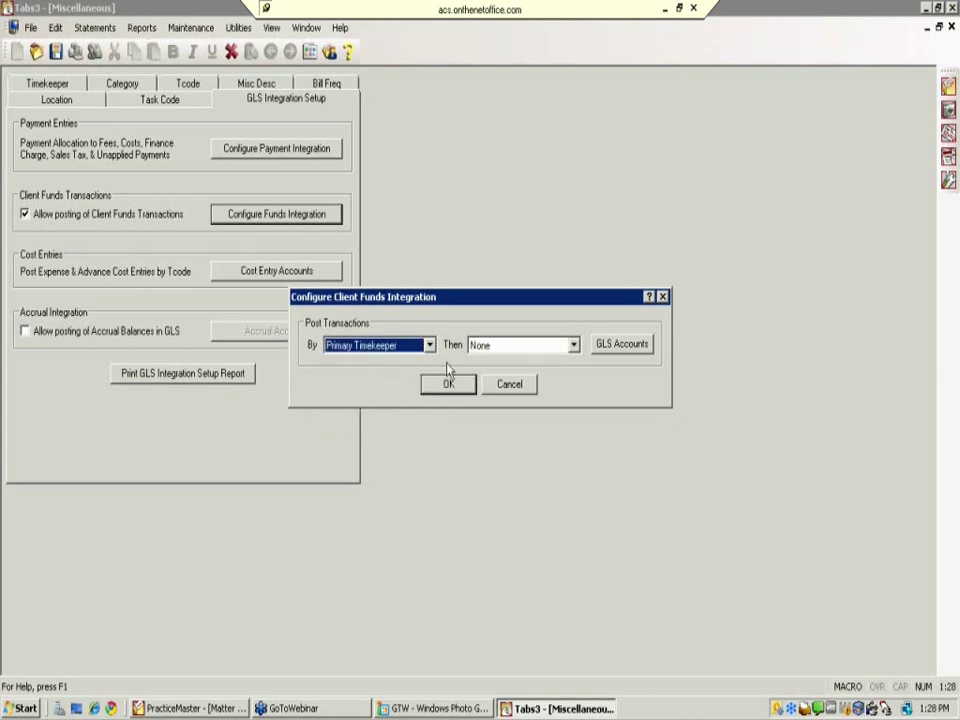
pyautogui.click(574, 346)
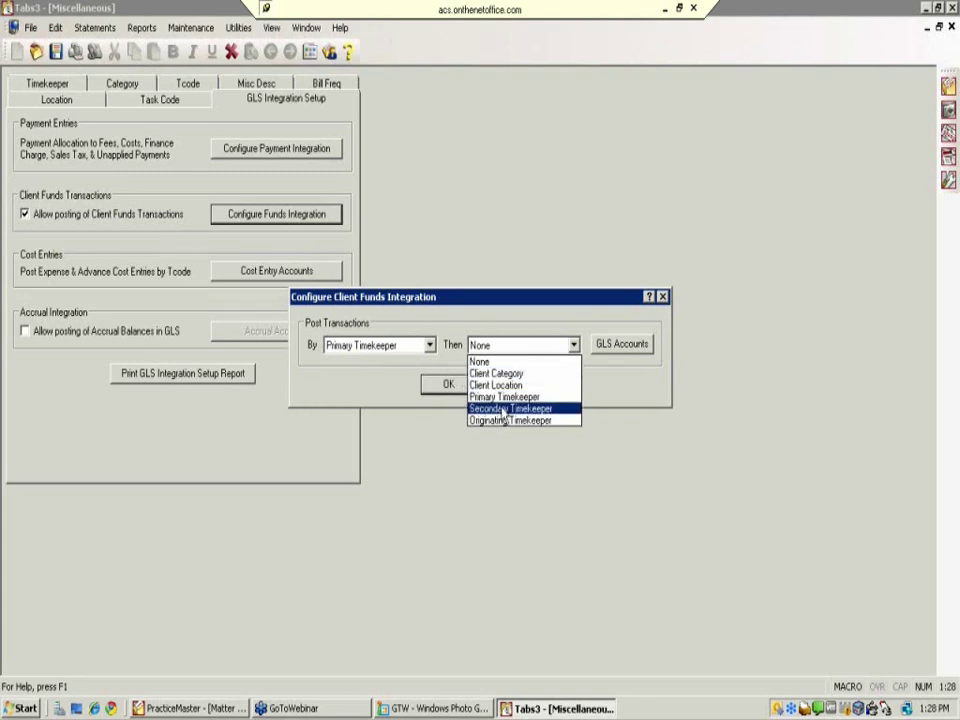
pyautogui.click(615, 349)
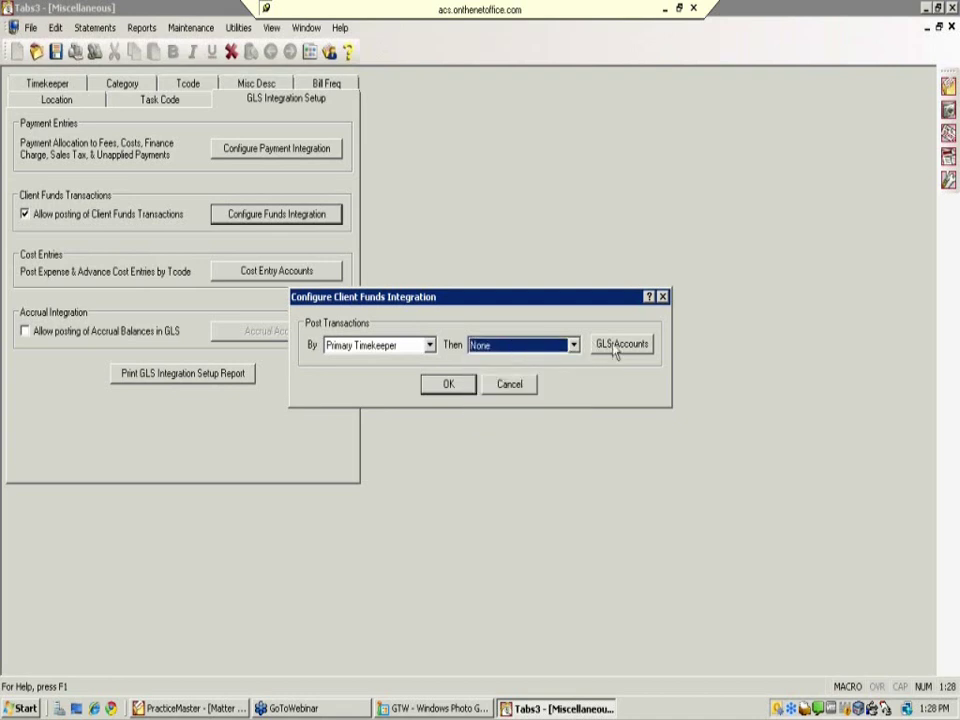
# Open the client funds GLS accounts table, accepting erasure of the existing one, and leave the configuration without assigning the All Other accounts
pyautogui.click(617, 352)
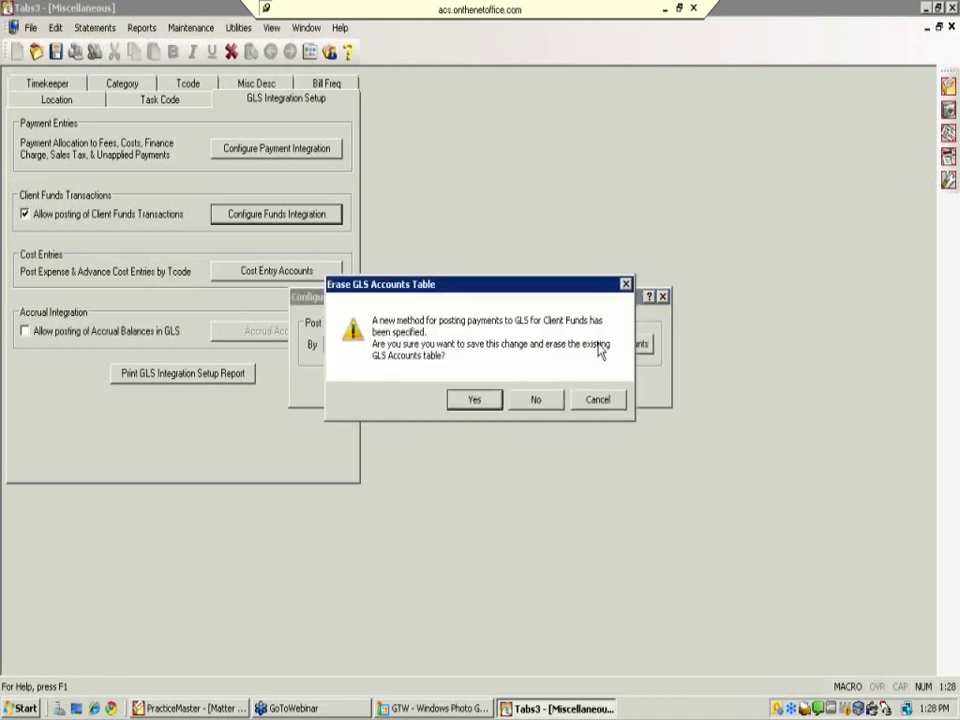
pyautogui.click(462, 400)
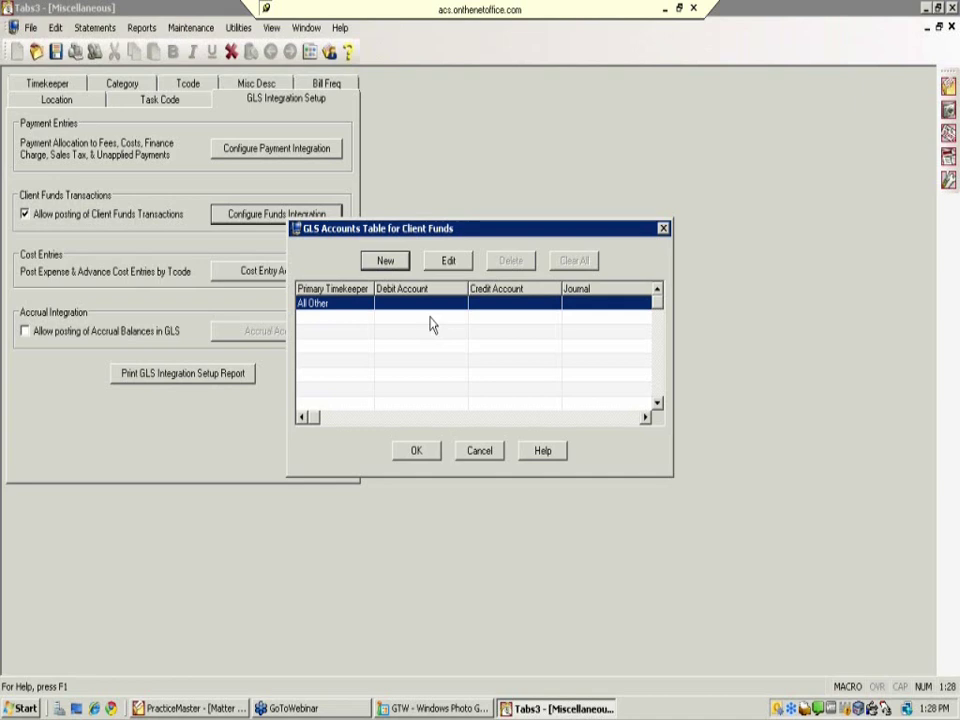
pyautogui.click(481, 450)
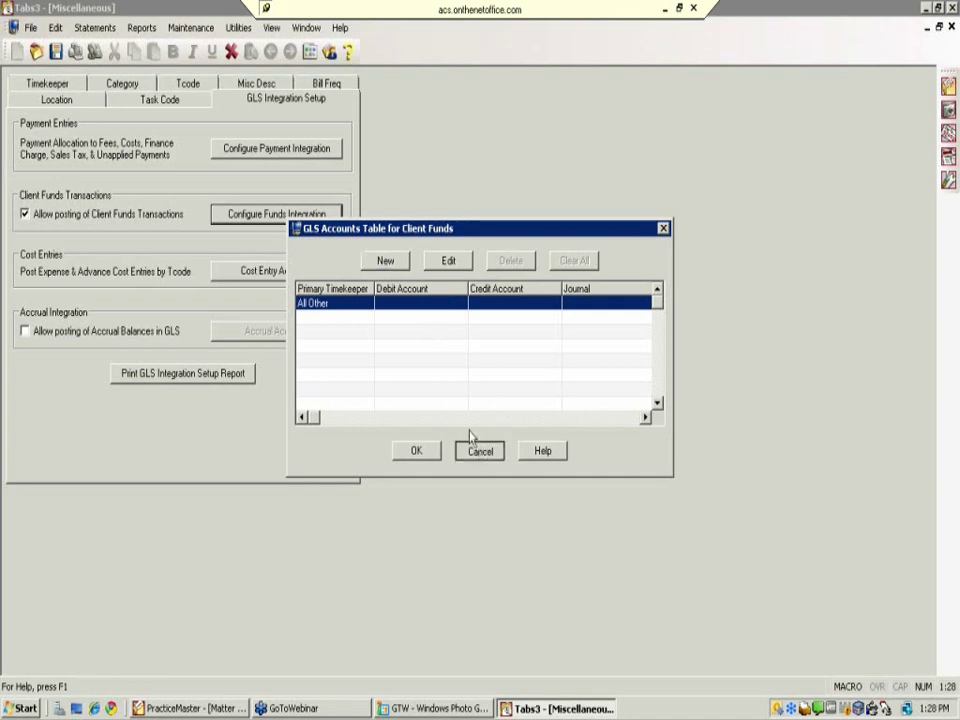
pyautogui.click(449, 396)
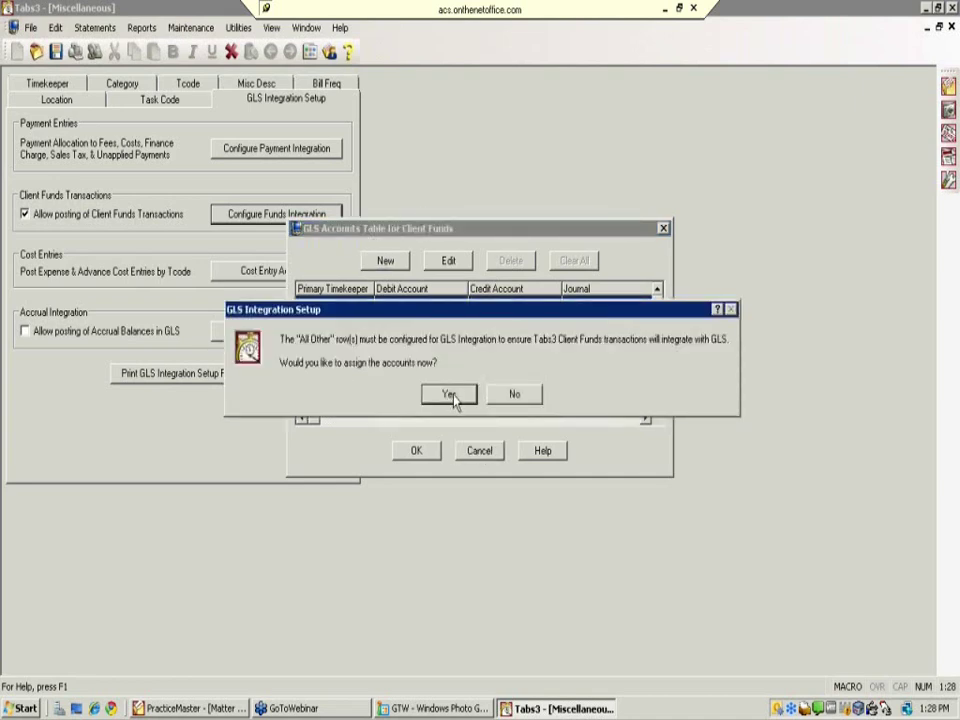
pyautogui.click(514, 394)
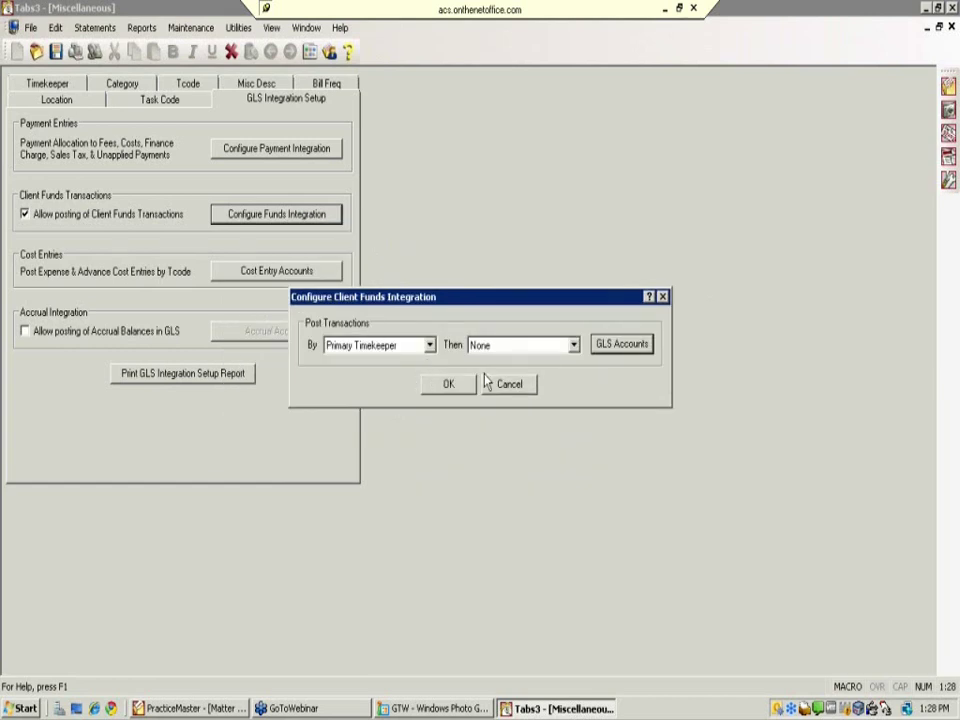
pyautogui.click(510, 386)
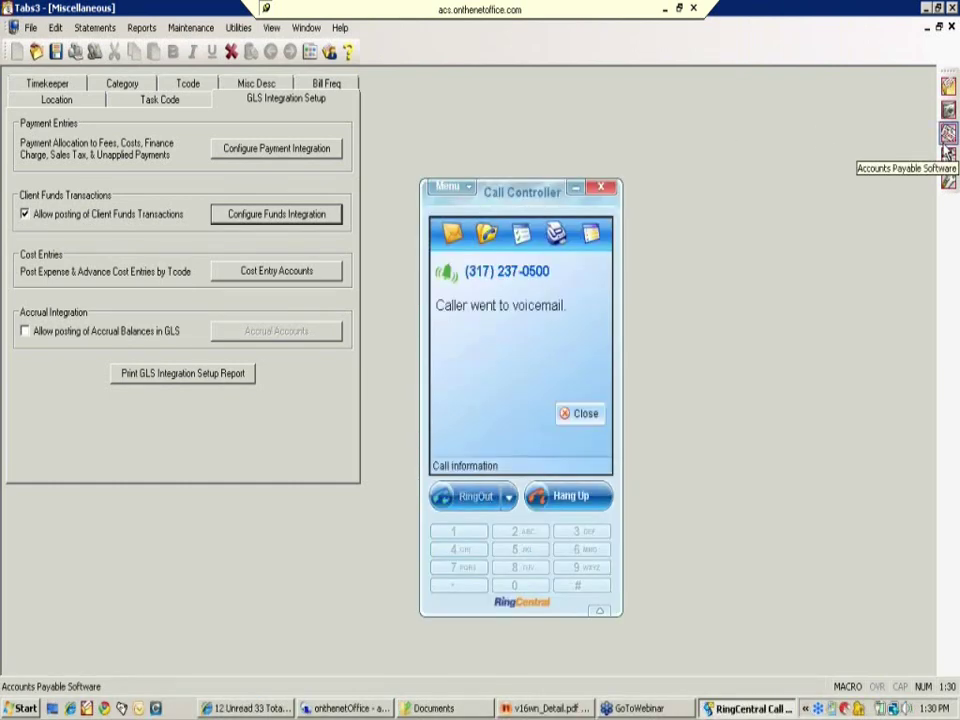
# Close the RingCentral Call Controller window covering the GLS integration setup
pyautogui.click(600, 188)
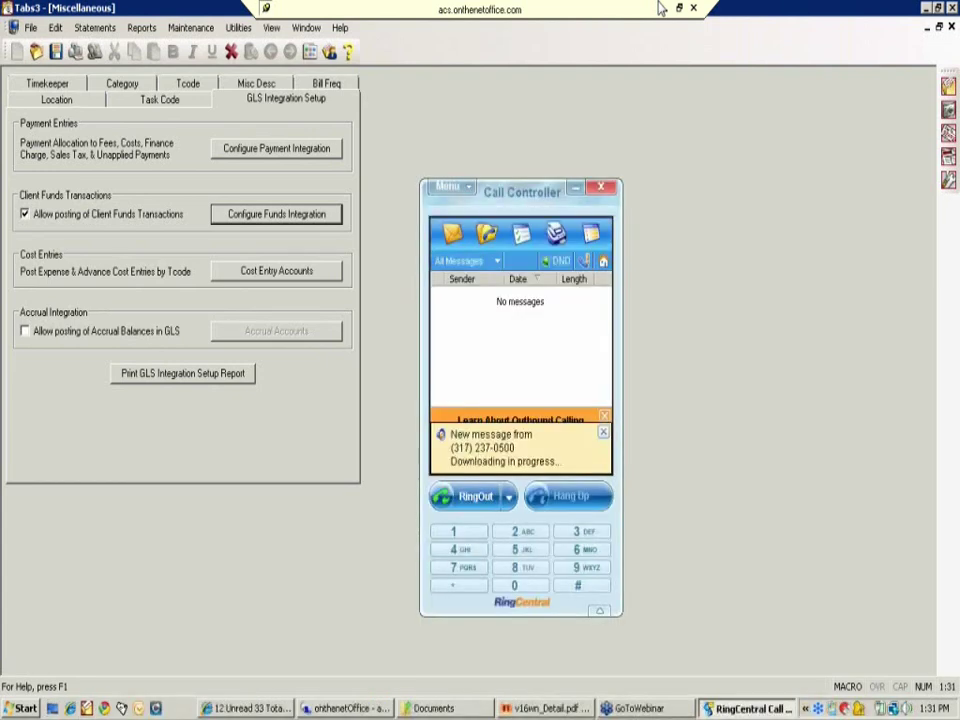
pyautogui.click(601, 191)
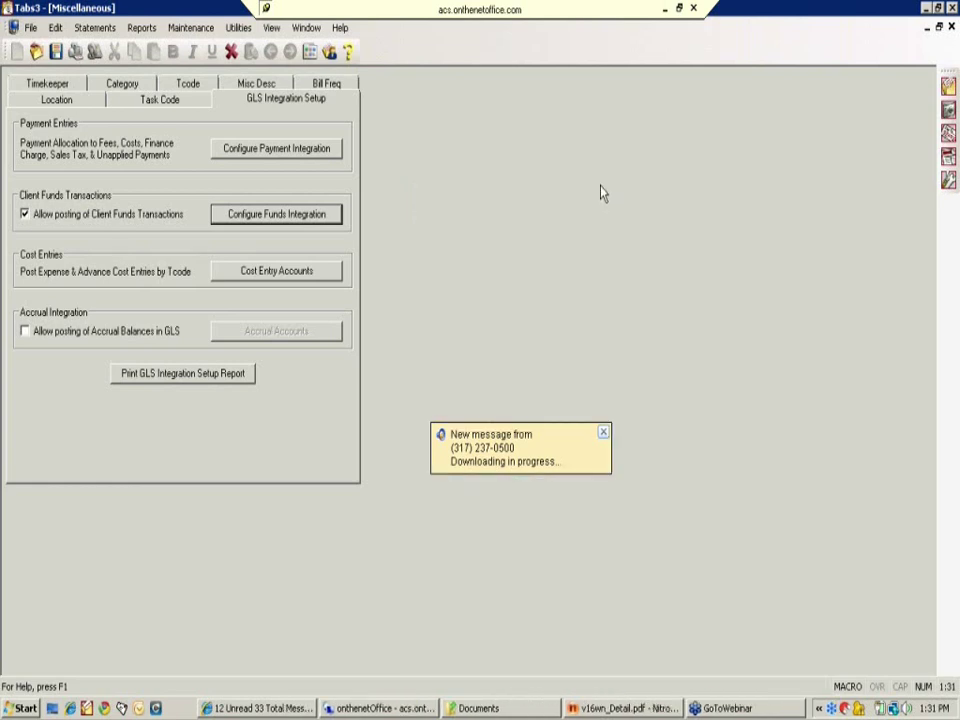